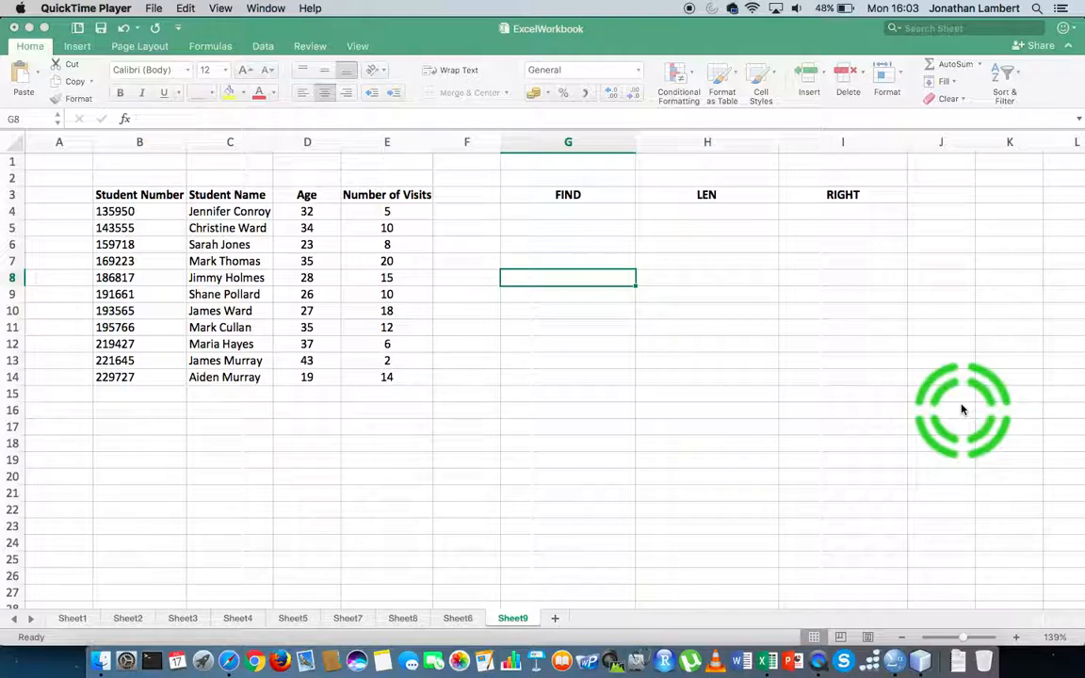
# Step: Enter the formula =RIGHT(C4, 8) in cell I4 to extract the last eight characters of the first student's name
pyautogui.click(855, 196)
pyautogui.click(857, 197)
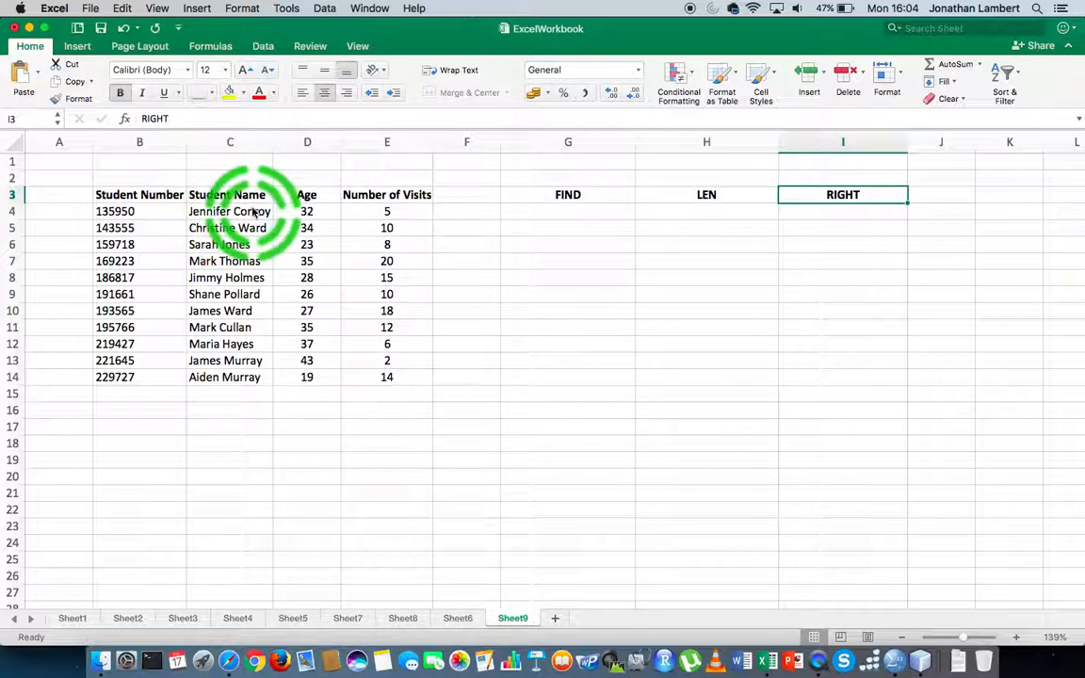
pyautogui.click(833, 212)
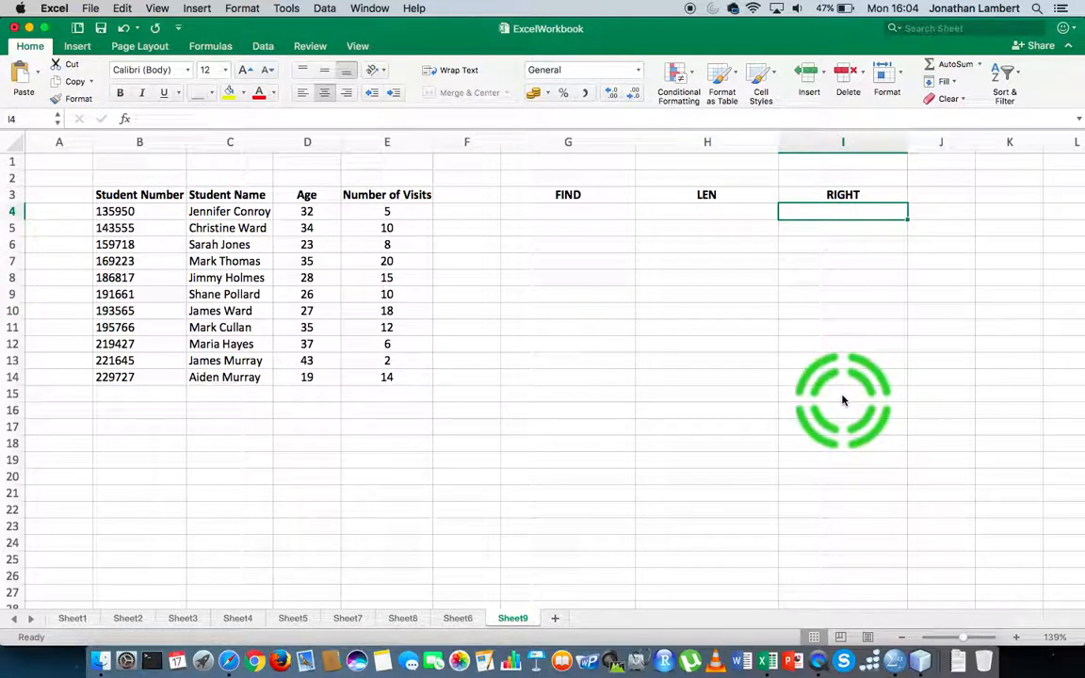
pyautogui.write('=')
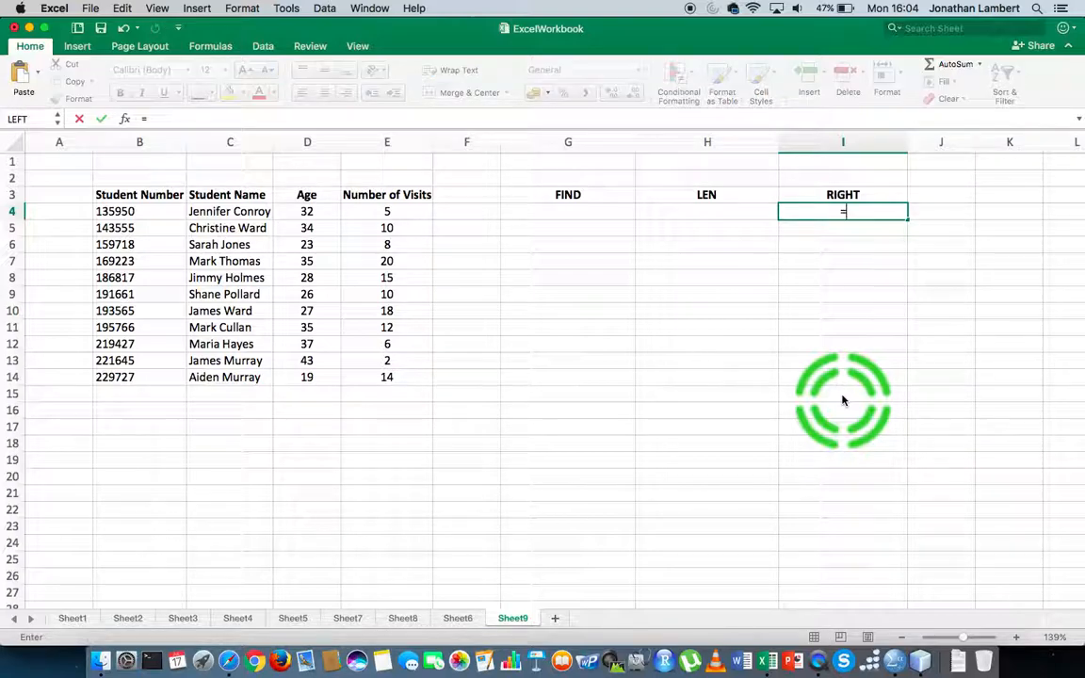
pyautogui.write('RI')
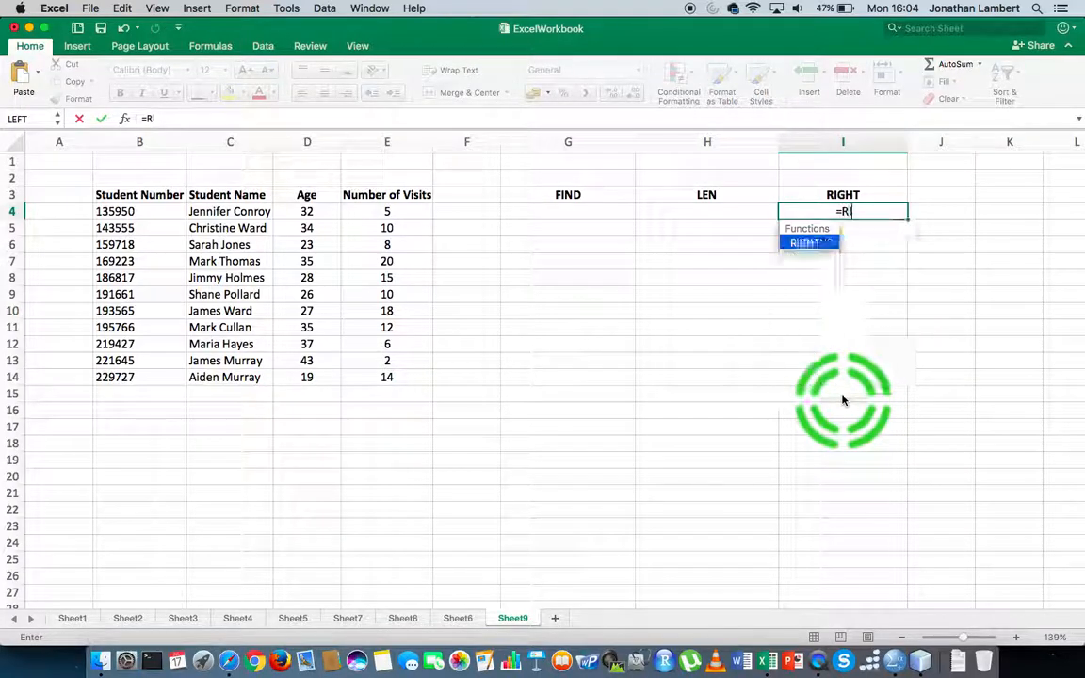
pyautogui.write('GHT(')
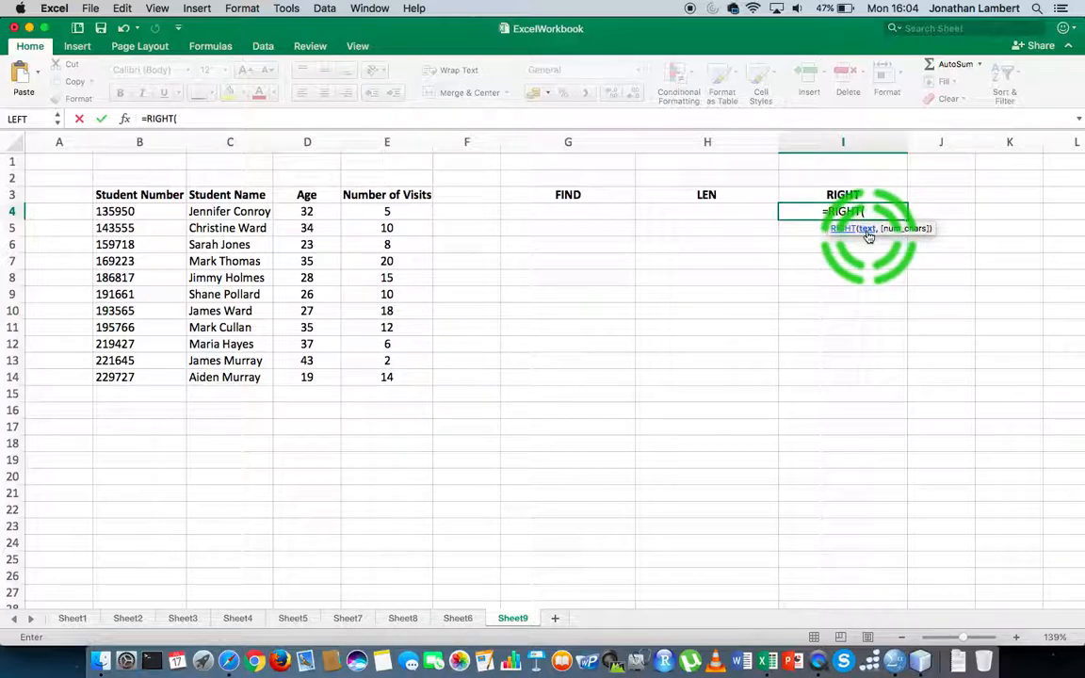
pyautogui.click(240, 211)
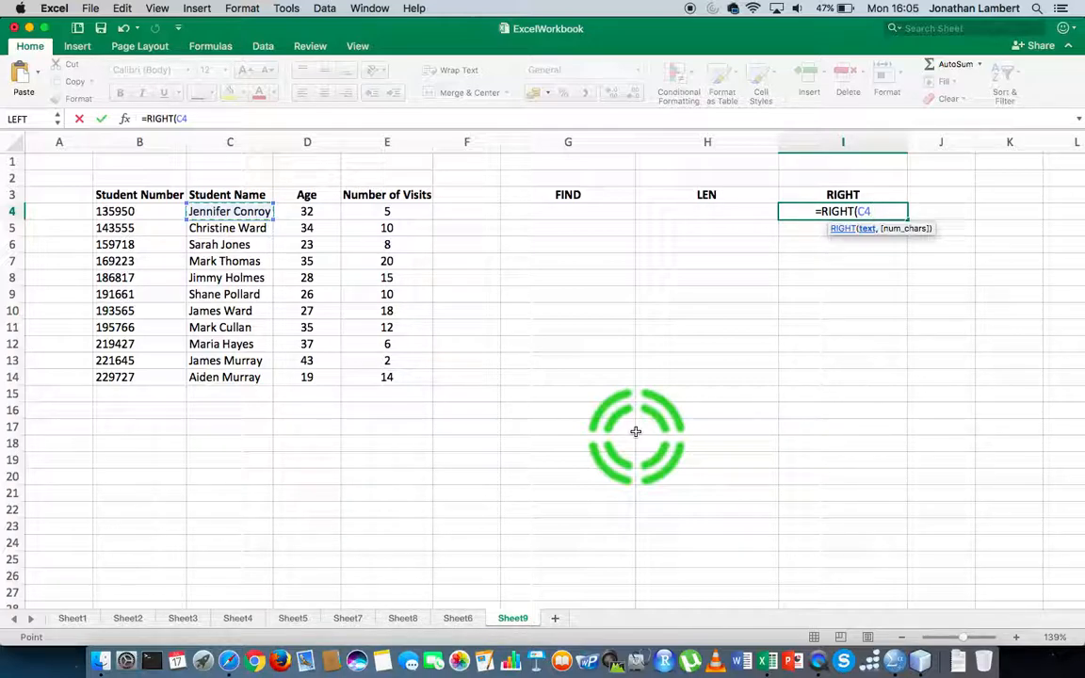
pyautogui.write(',')
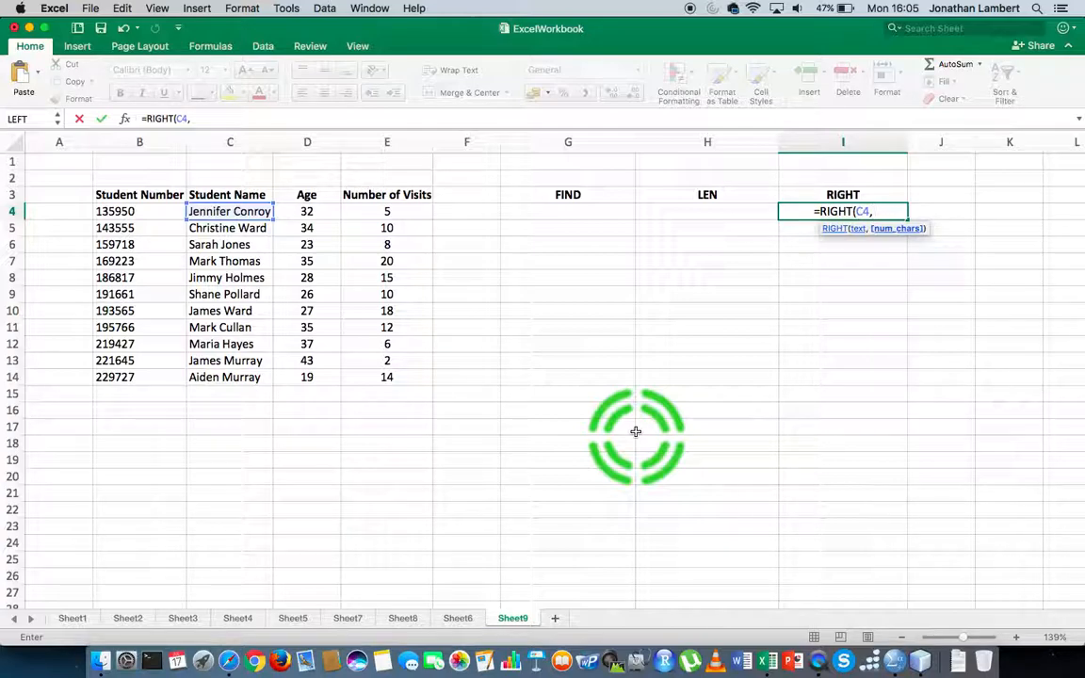
pyautogui.write(' 8')
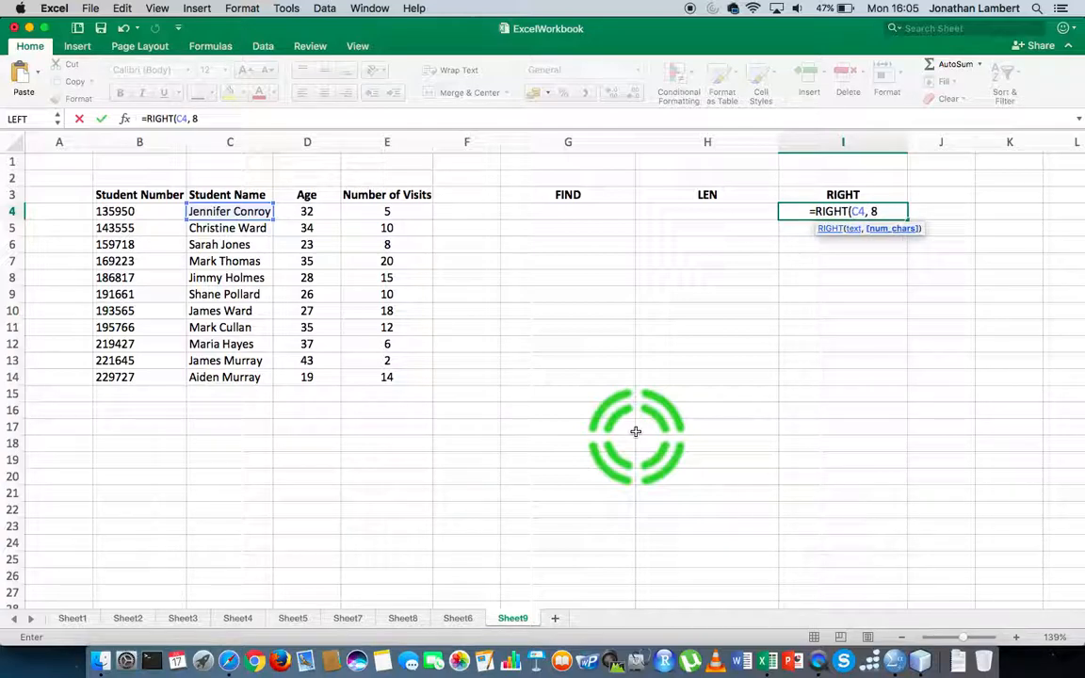
pyautogui.write(')')
pyautogui.press('Return')
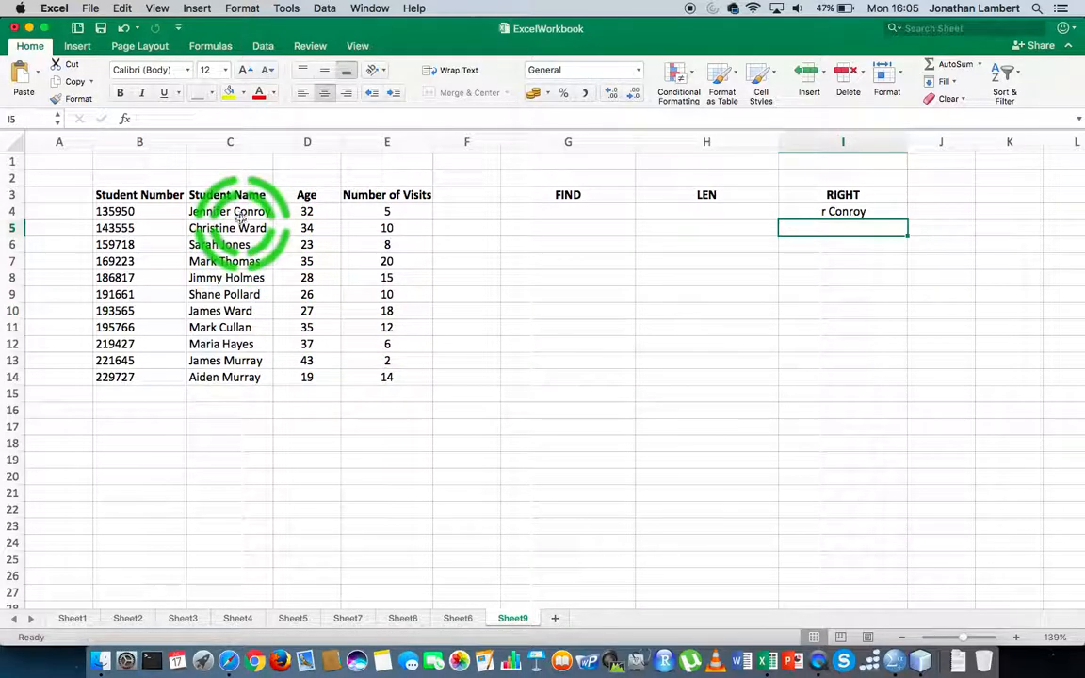
# Step: Change the number of characters in cell I4's RIGHT formula to 6
pyautogui.click(840, 211)
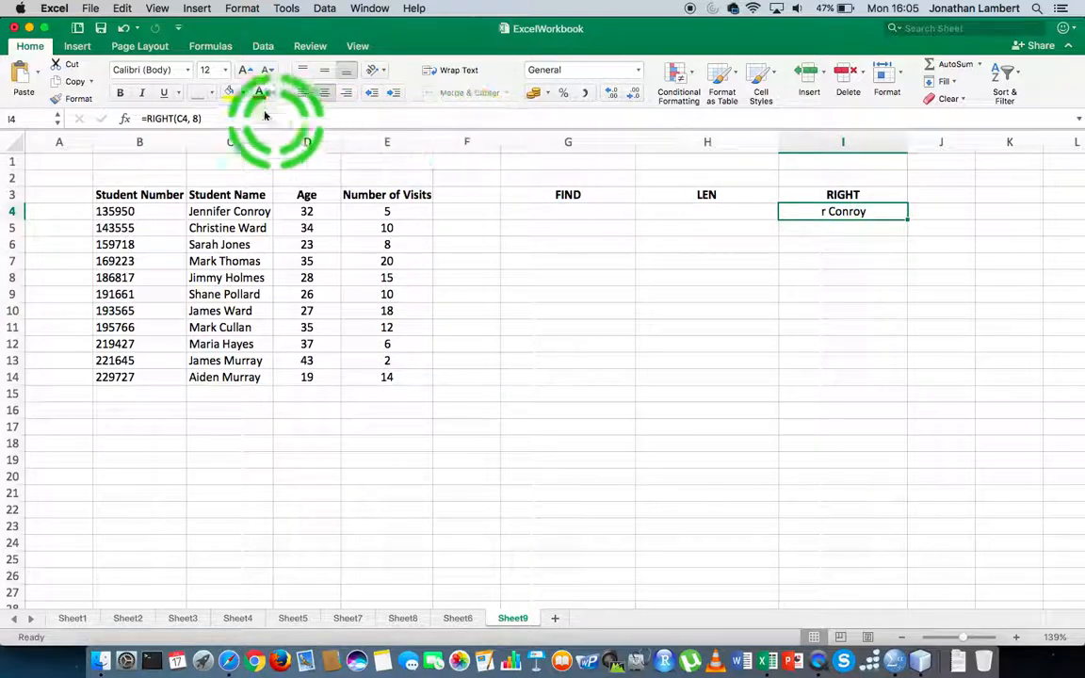
pyautogui.doubleClick(838, 210)
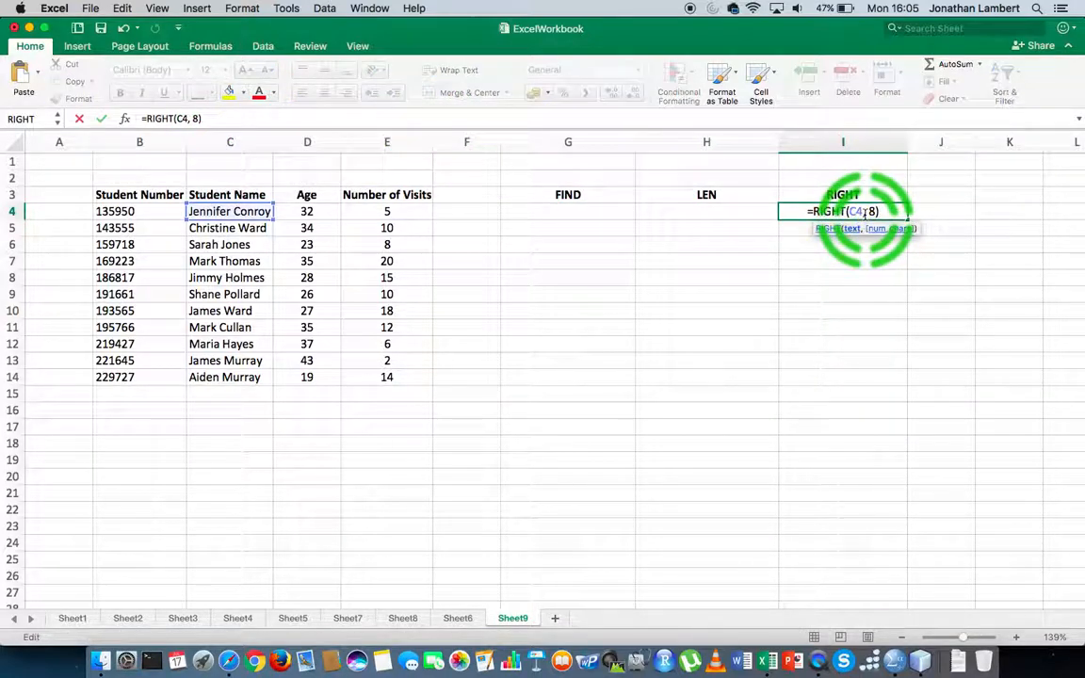
pyautogui.press('BackSpace')
pyautogui.write('6')
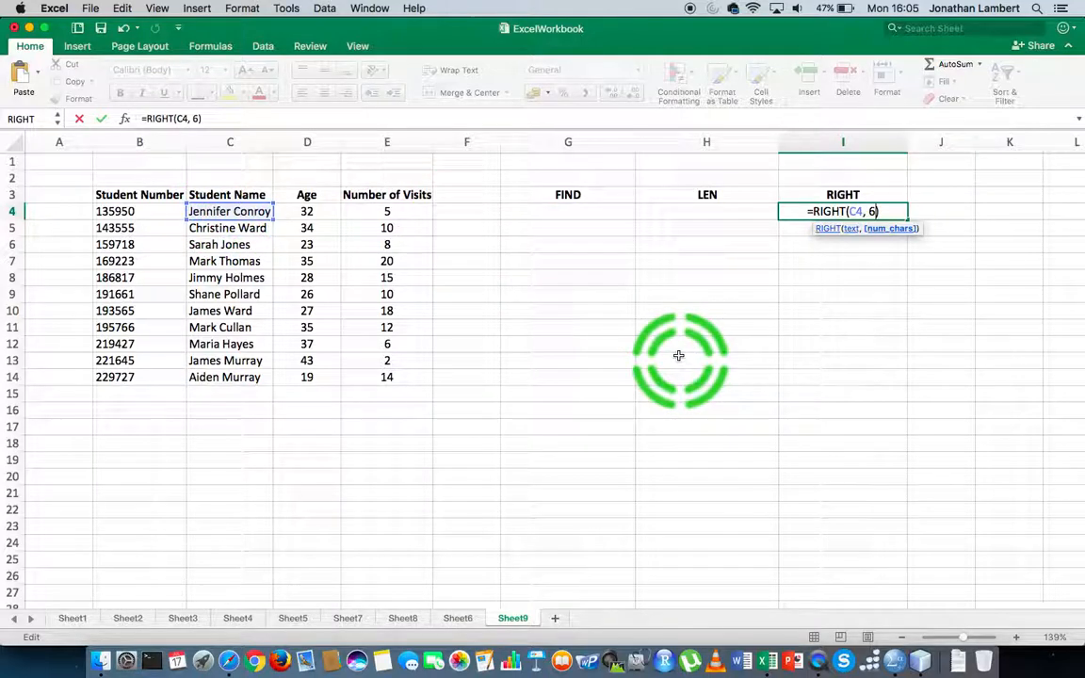
pyautogui.press('Return')
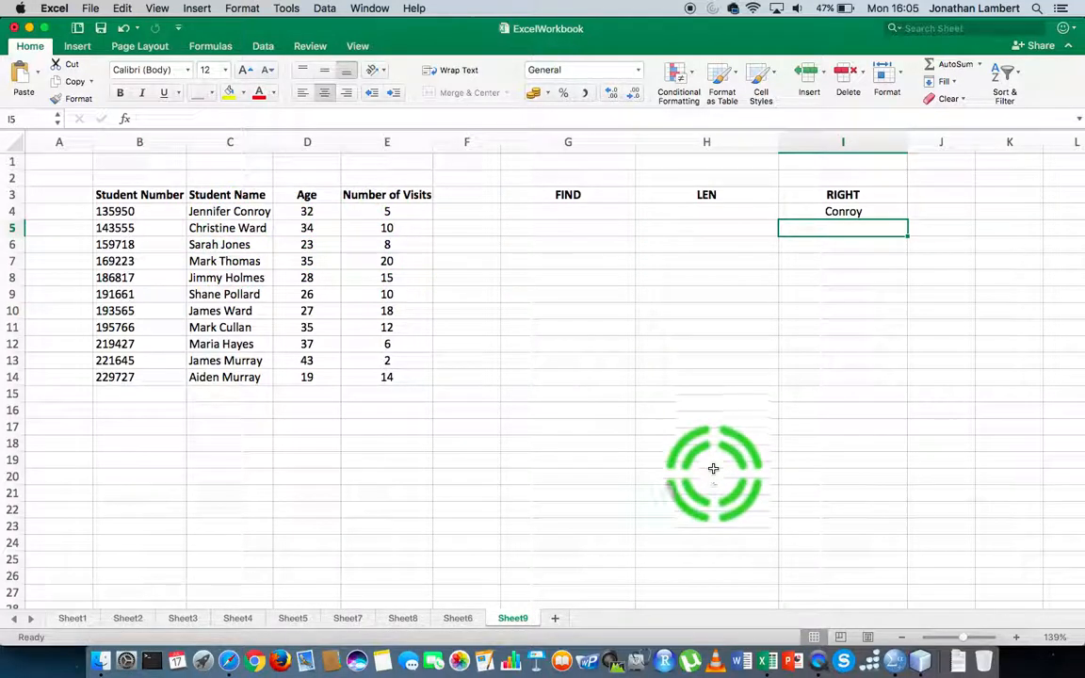
# Step: Enter the formula =RIGHT(C5, 4) in cell I5 to extract the second student's surname
pyautogui.write('=')
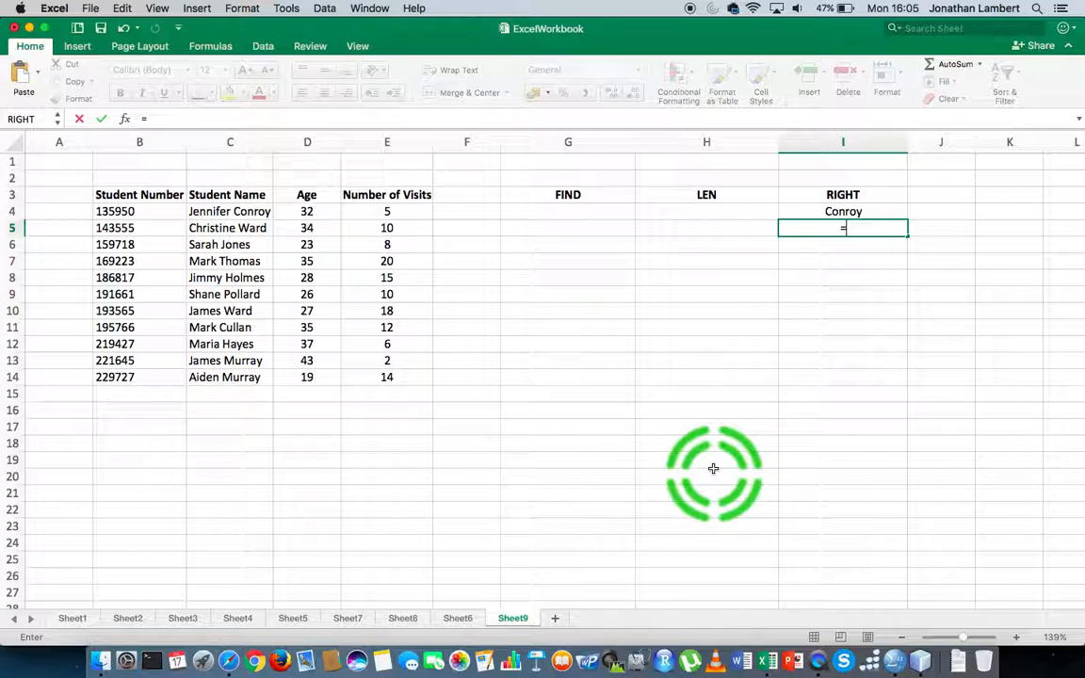
pyautogui.write('RIGHT')
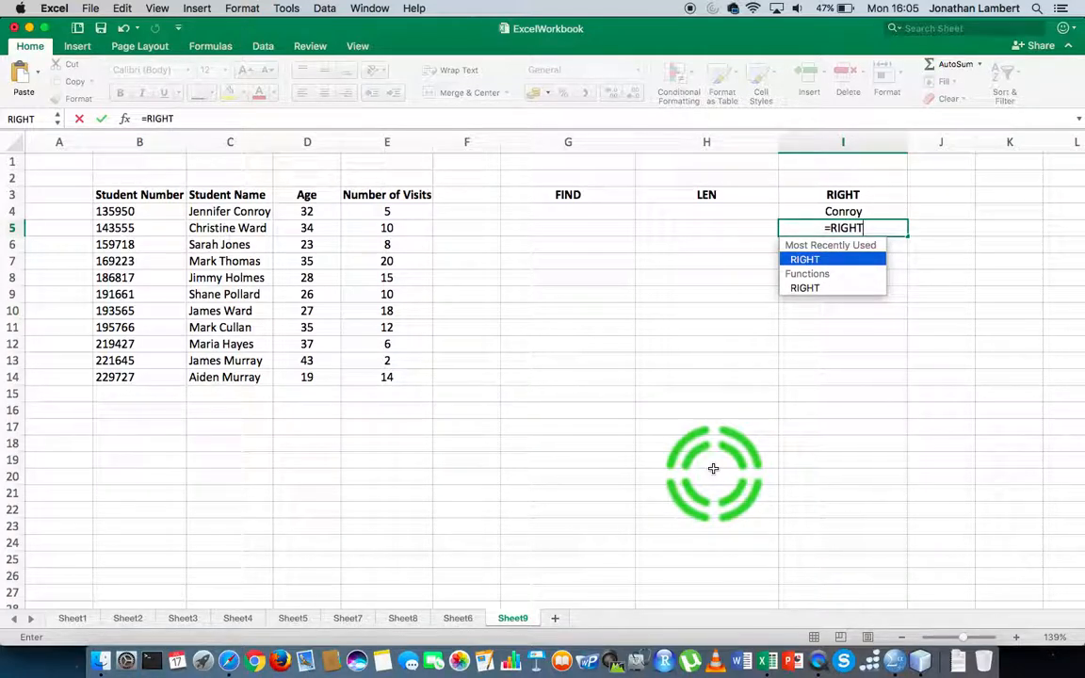
pyautogui.write('(')
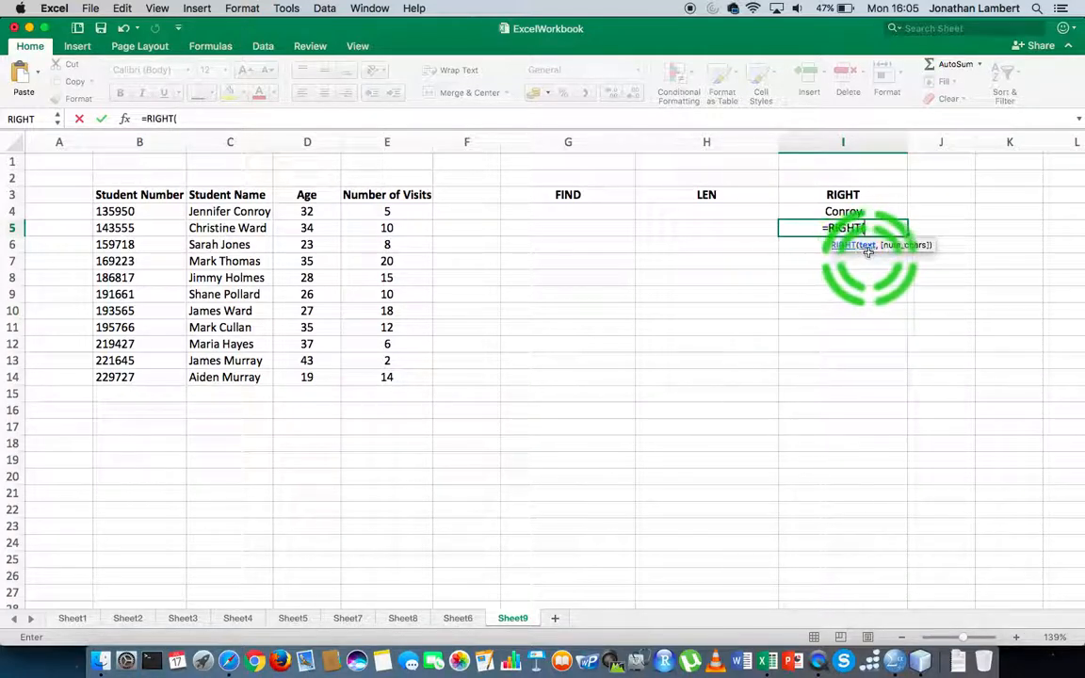
pyautogui.click(241, 230)
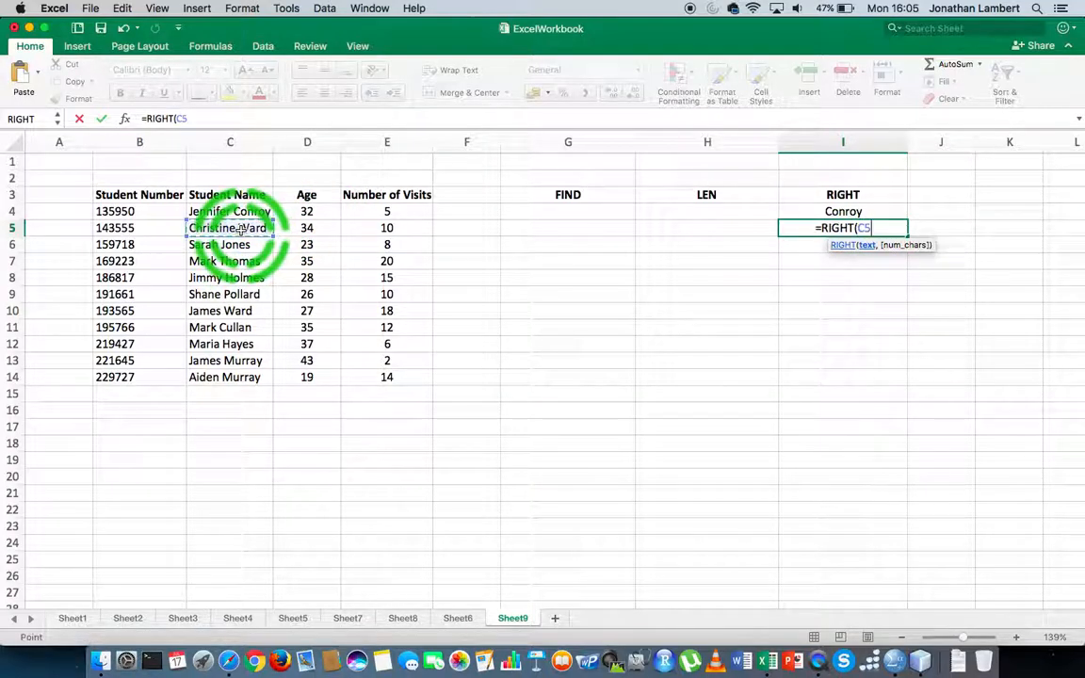
pyautogui.write(',')
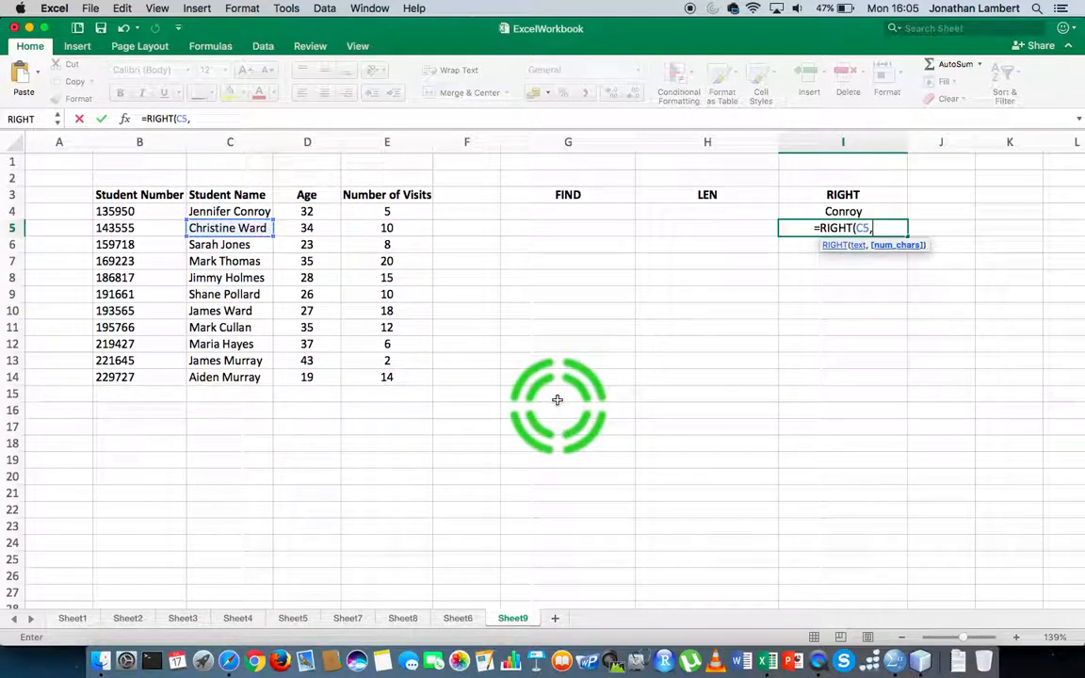
pyautogui.write(' 4)')
pyautogui.press('Return')
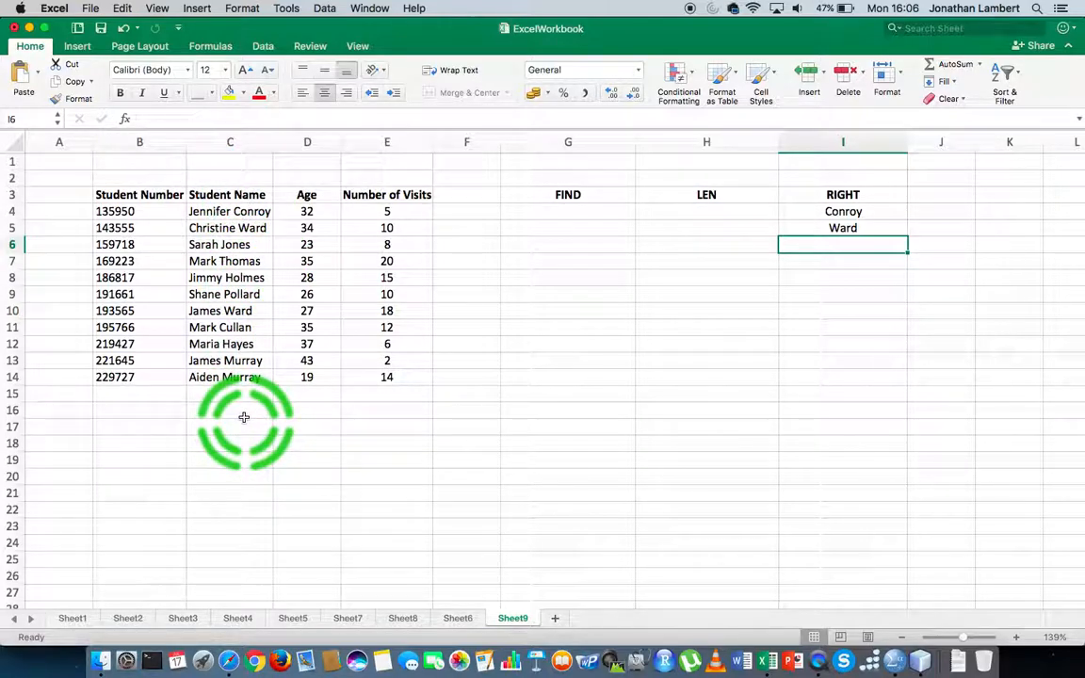
# Step: Review the RIGHT formula in cell I4, and clear the trial formulas from cells I4 and I5
pyautogui.click(869, 213)
pyautogui.doubleClick(868, 214)
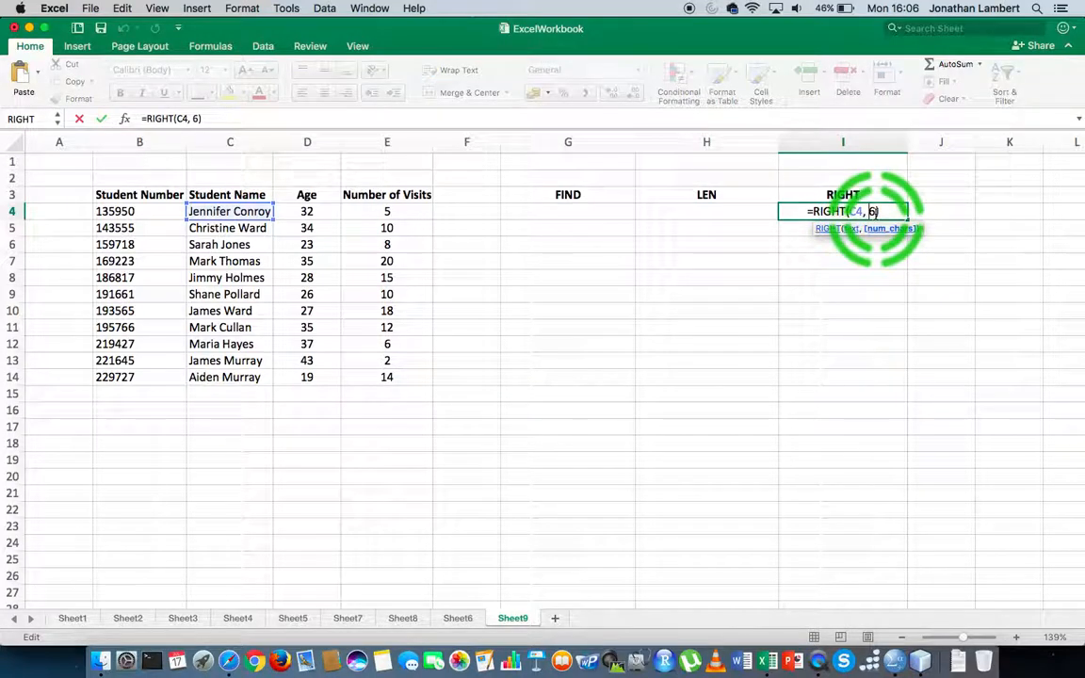
pyautogui.press('Return')
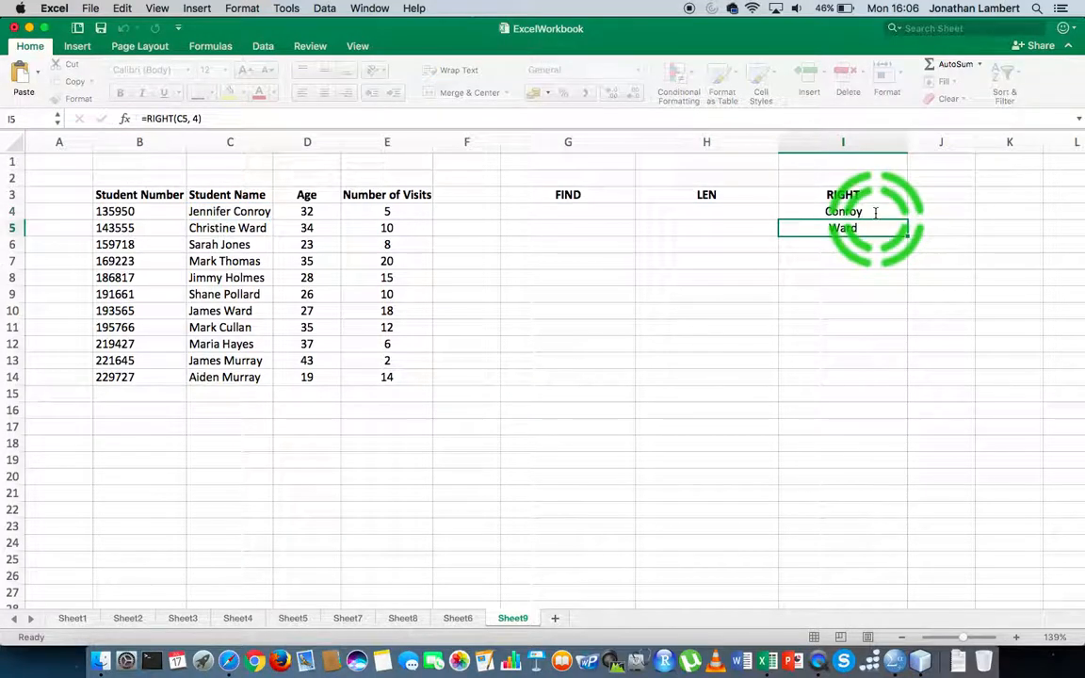
pyautogui.click(867, 212)
pyautogui.press('Delete')
pyautogui.press('Down')
pyautogui.press('Delete')
pyautogui.press('Down')
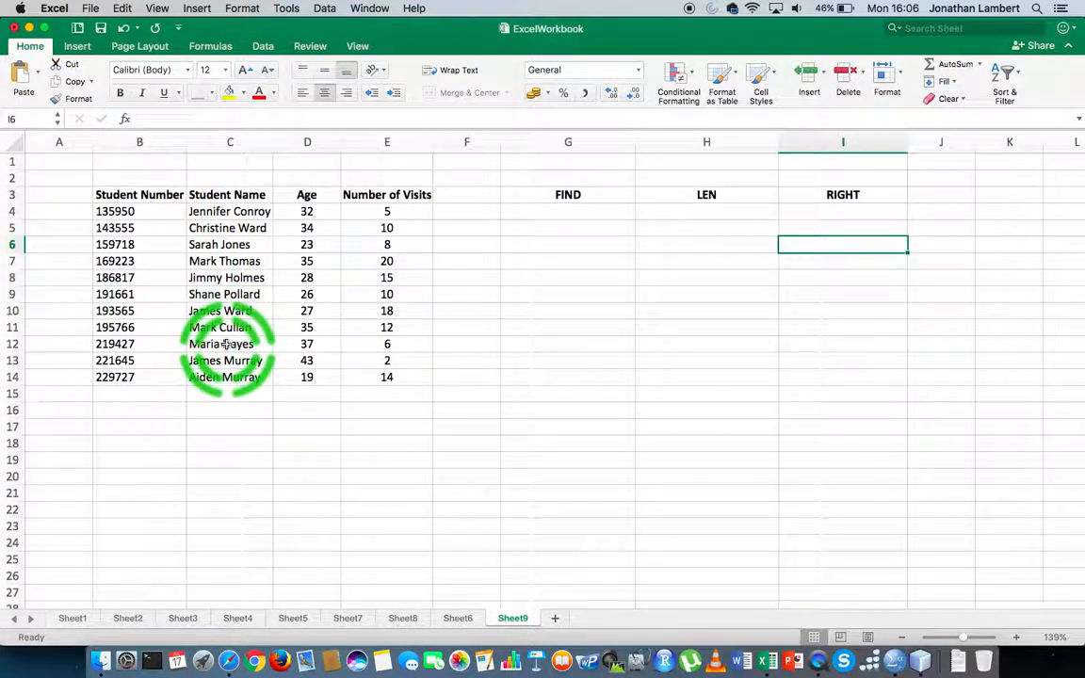
# Step: Enter the formula =FIND(" ", C4) in cell G4 to locate the space in the first student's name
pyautogui.click(562, 209)
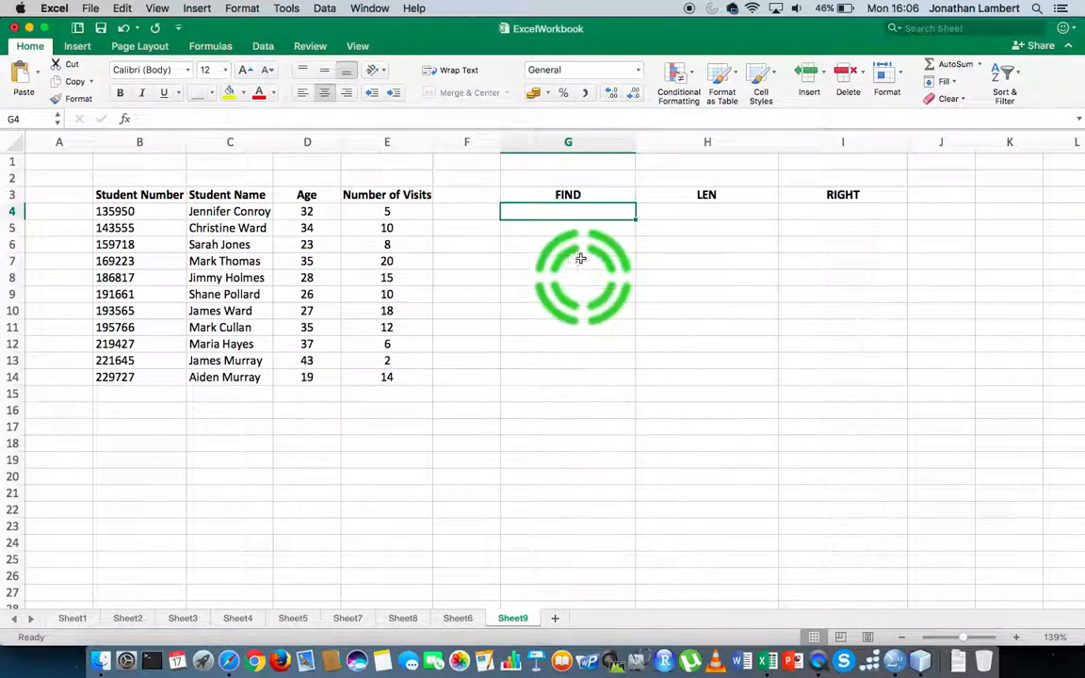
pyautogui.write('=')
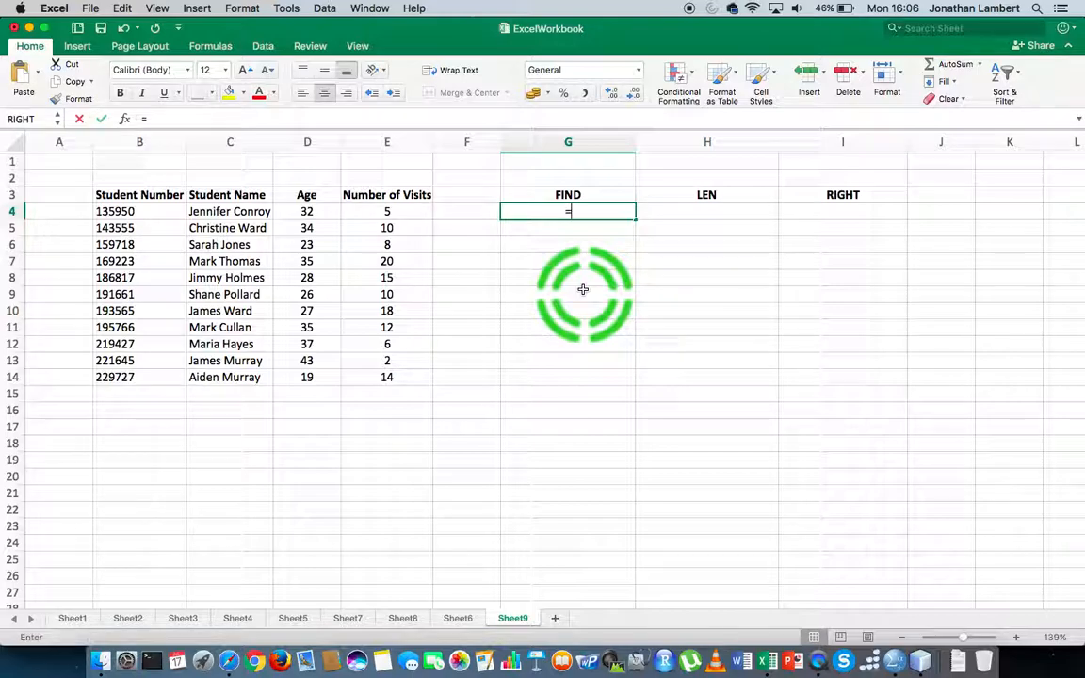
pyautogui.write('find')
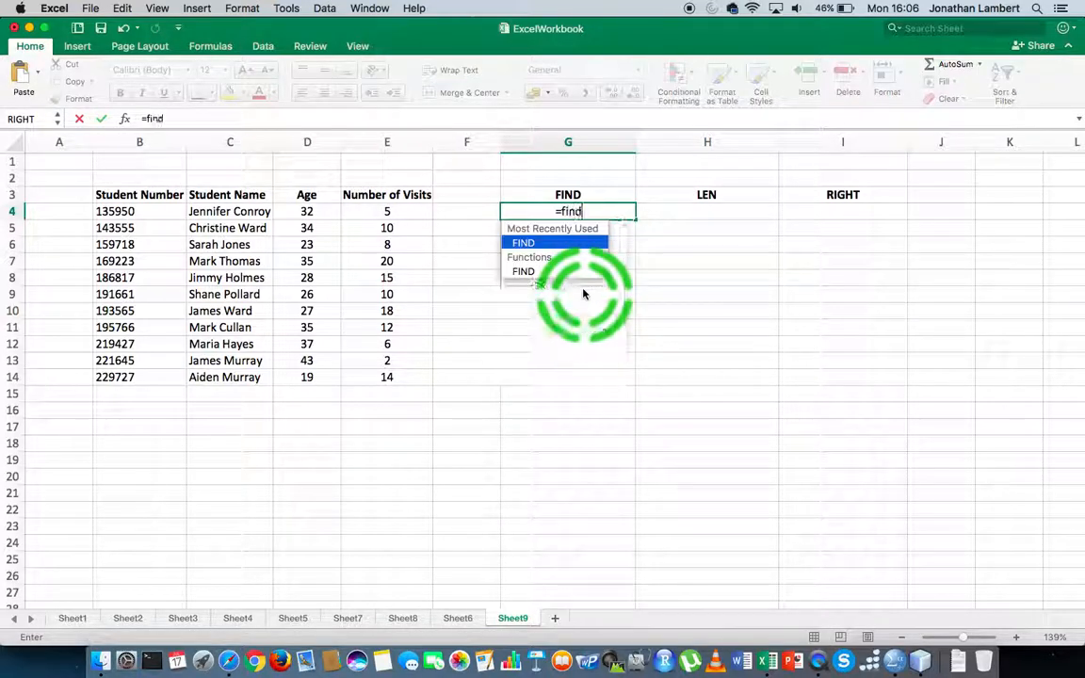
pyautogui.press('BackSpace')
pyautogui.press('BackSpace')
pyautogui.press('BackSpace')
pyautogui.press('BackSpace')
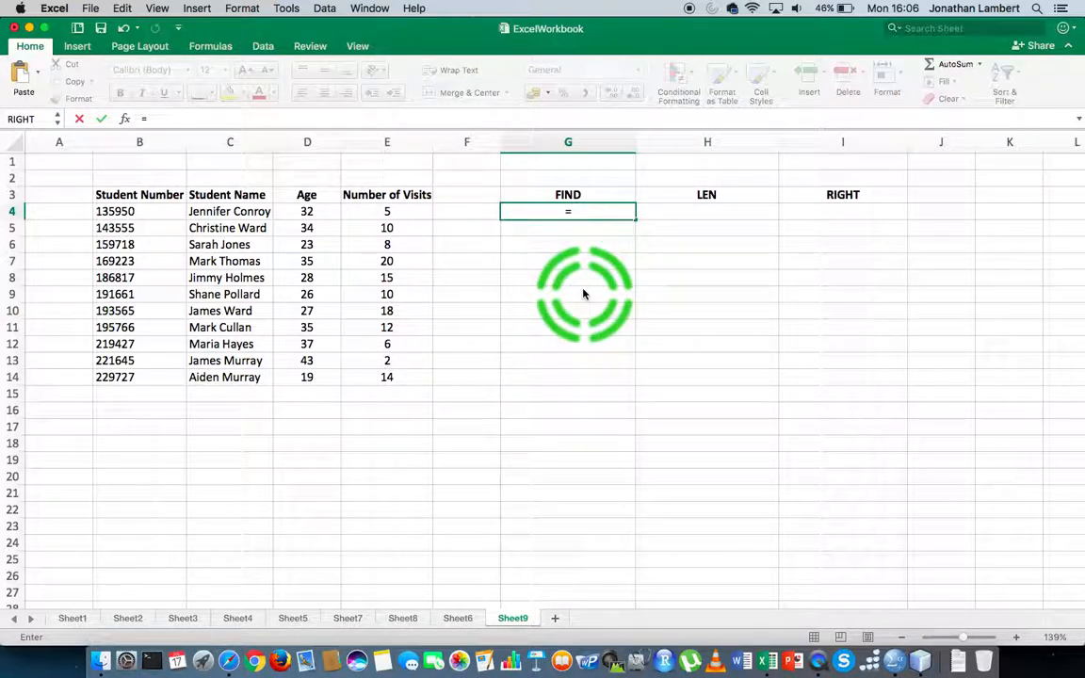
pyautogui.write('FIND(')
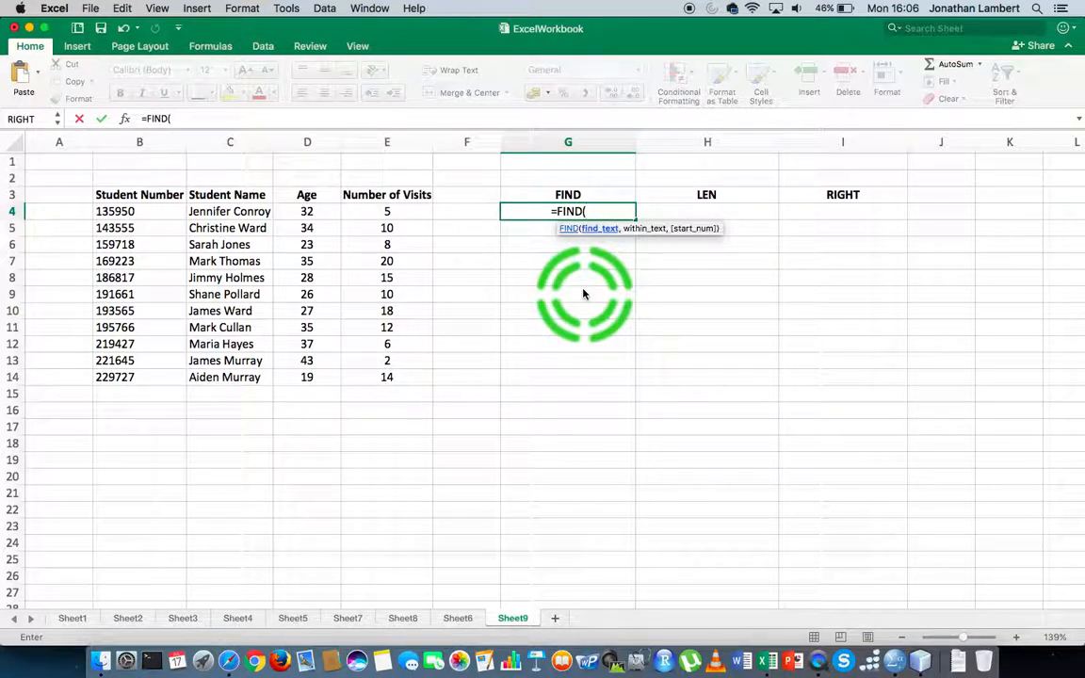
pyautogui.write('" ",')
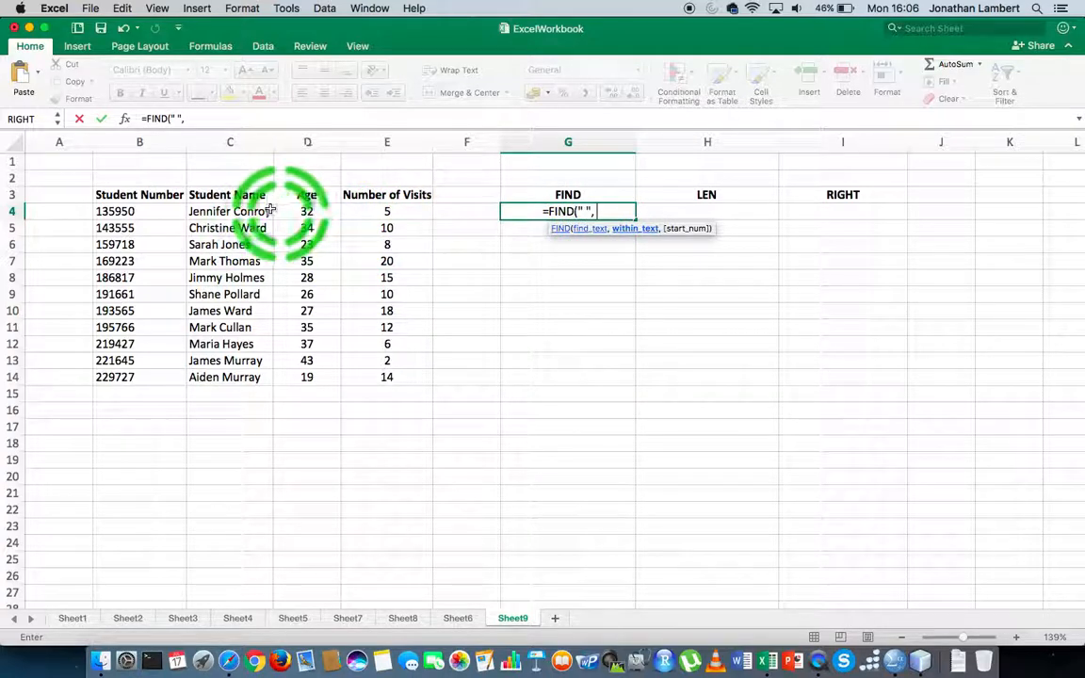
pyautogui.click(237, 213)
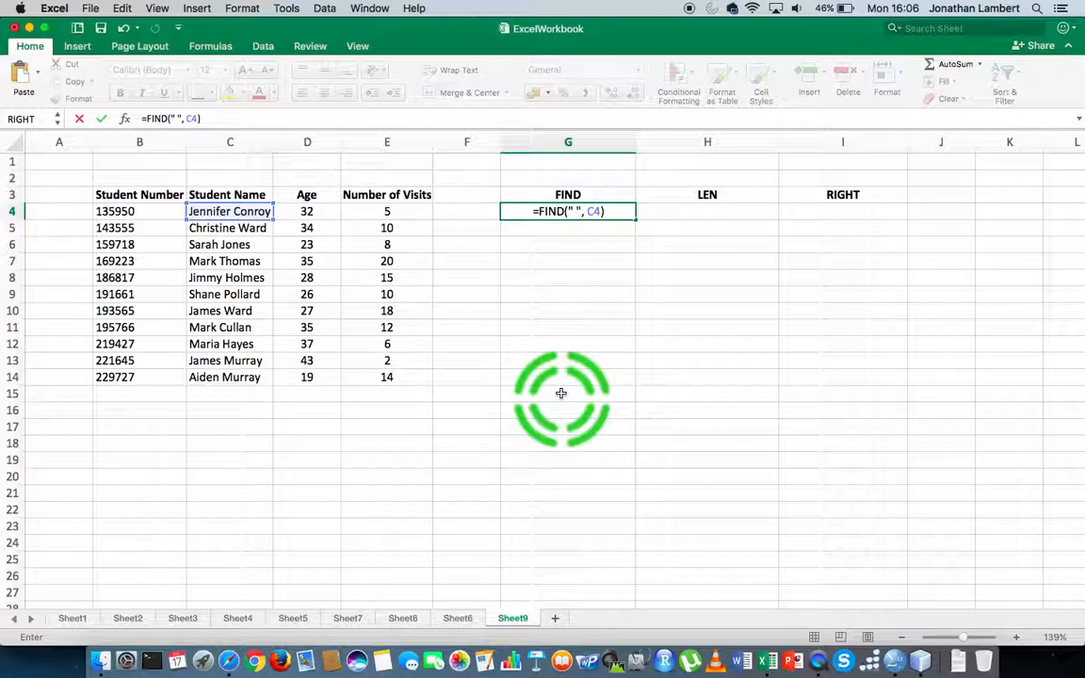
pyautogui.press('Return')
pyautogui.press('Up')
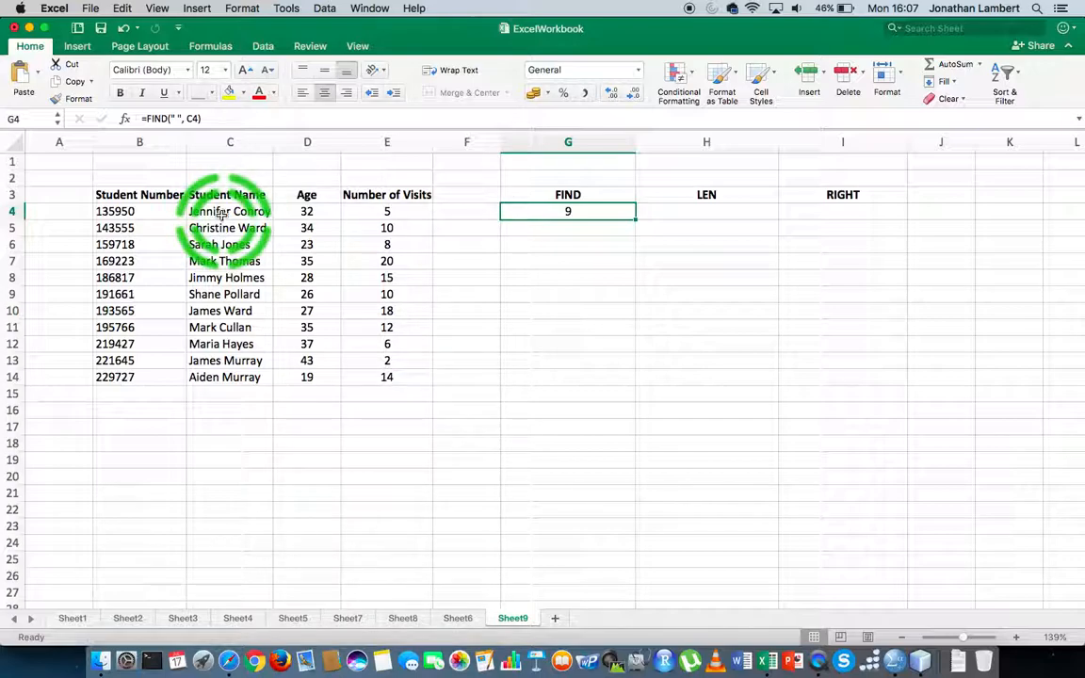
# Step: Enter the formula =LEN(C4) in cell H4 to count the characters in the first student's name
pyautogui.click(694, 213)
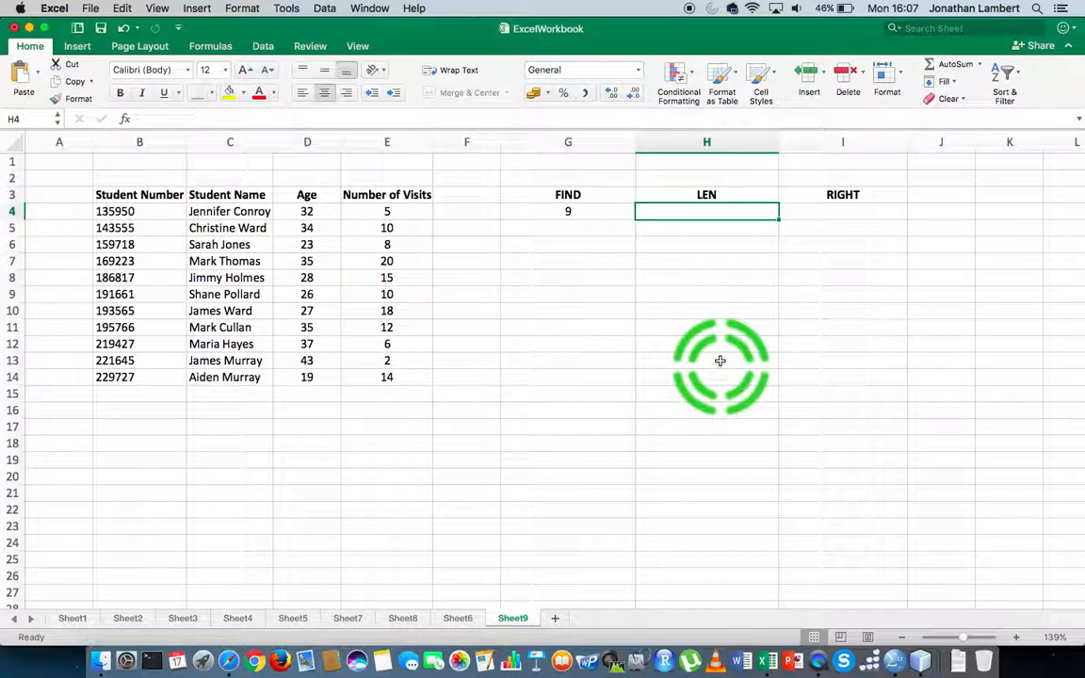
pyautogui.write('=')
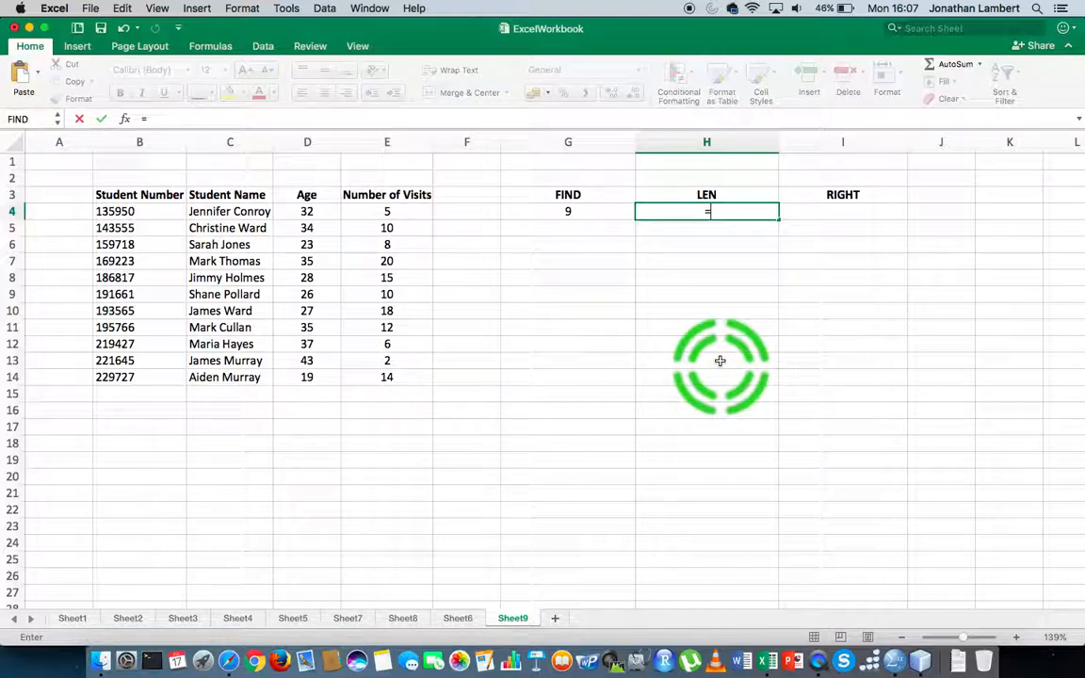
pyautogui.write('LEN(')
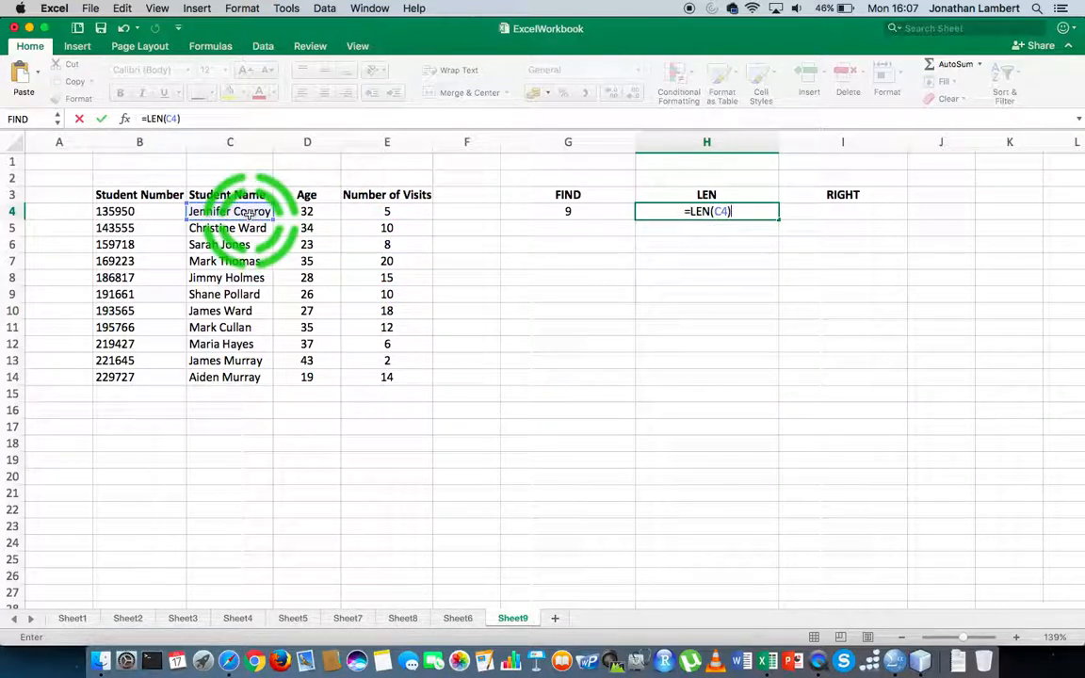
pyautogui.press('Return')
pyautogui.click(717, 212)
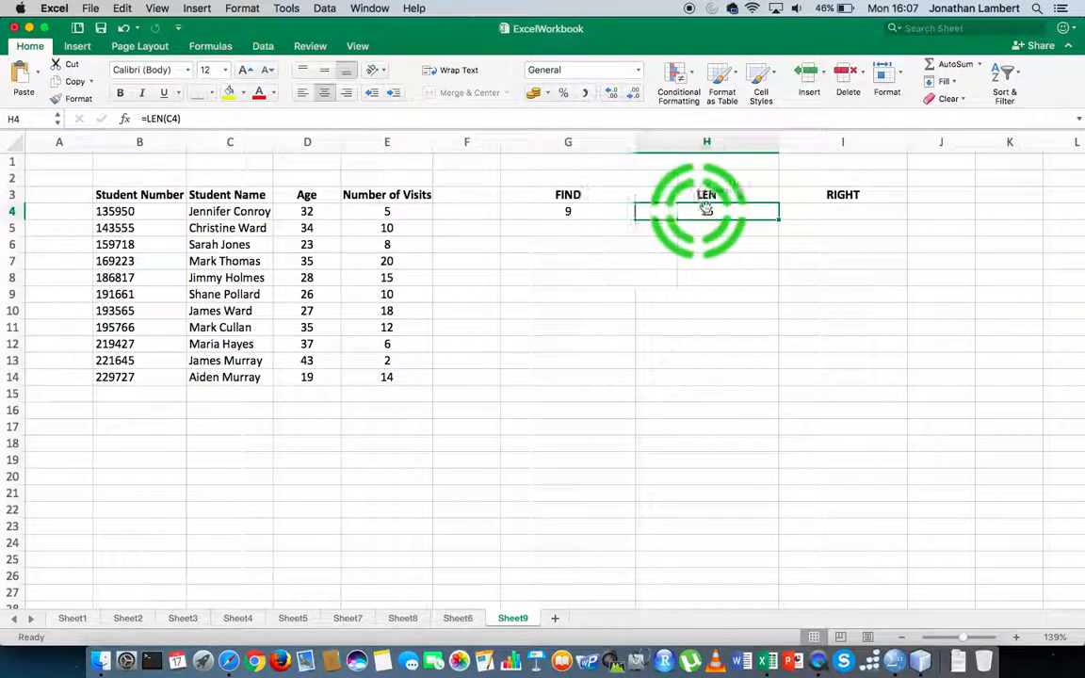
pyautogui.click(588, 212)
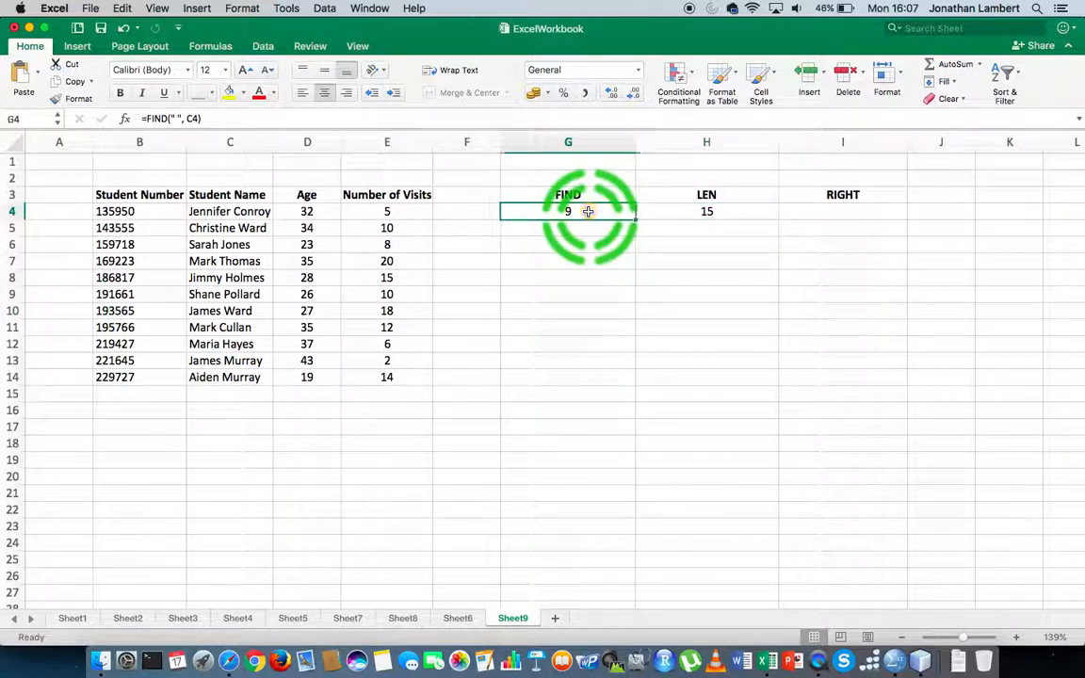
# Step: Copy the FIND formula in G4 and the LEN formula in H4 down to row 5 for the second student
pyautogui.moveTo(633, 216); pyautogui.dragTo(617, 242)
pyautogui.click(569, 261)
pyautogui.click(569, 227)
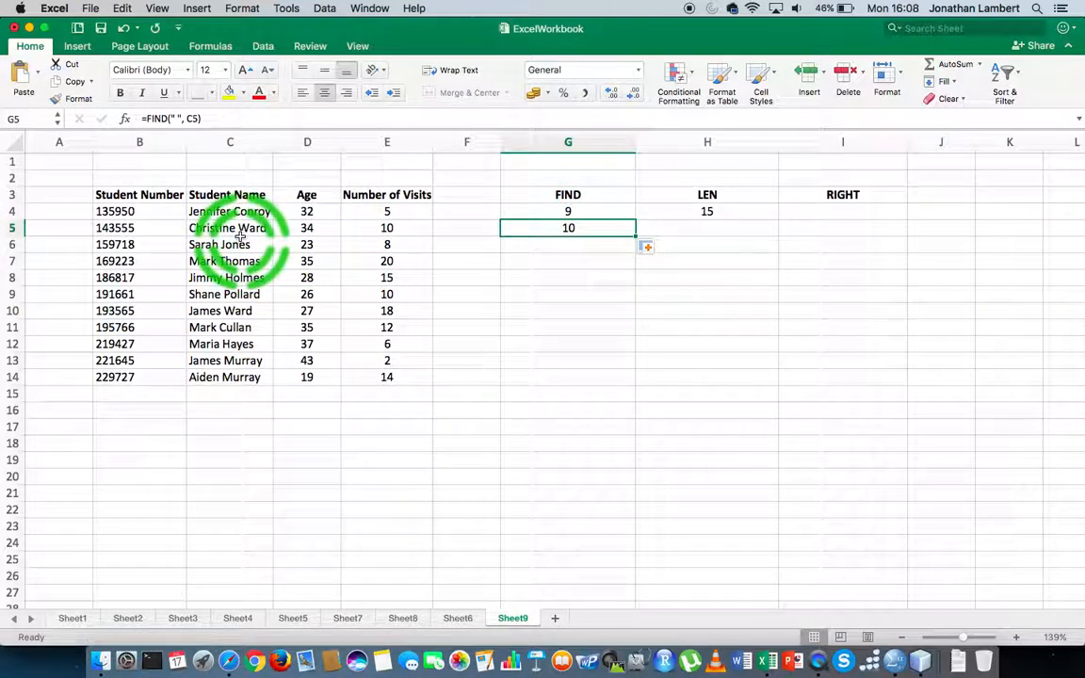
pyautogui.click(742, 211)
pyautogui.moveTo(778, 218); pyautogui.dragTo(777, 234)
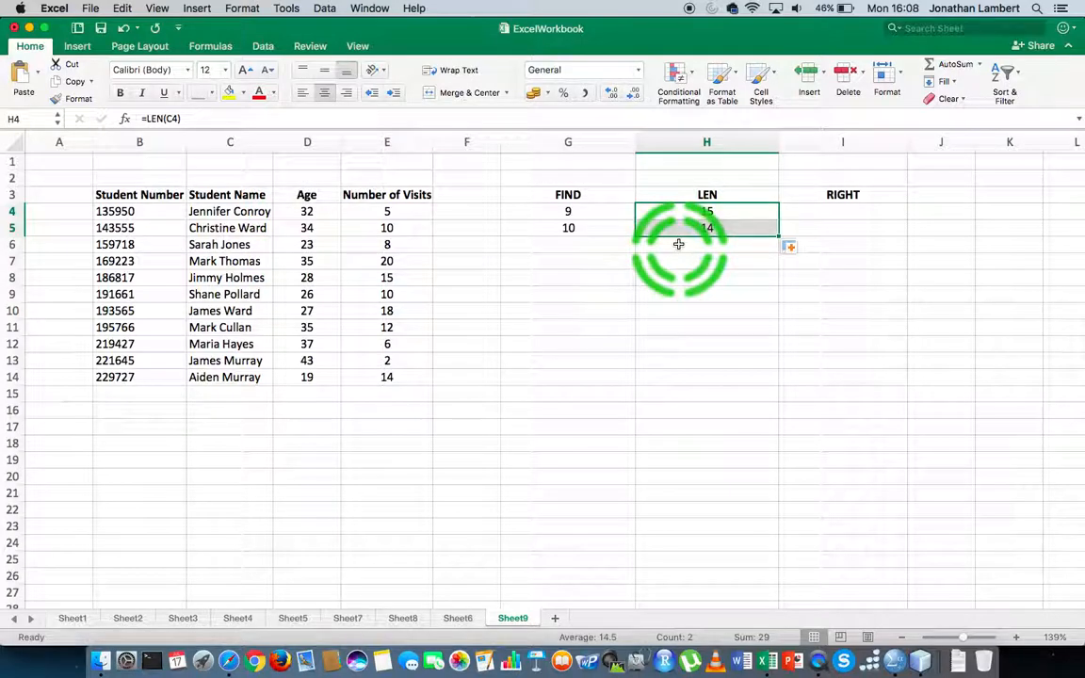
# Step: Enter the formula =RIGHT(C4, H4-G4) in cell I4 to extract the first student's surname
pyautogui.click(851, 211)
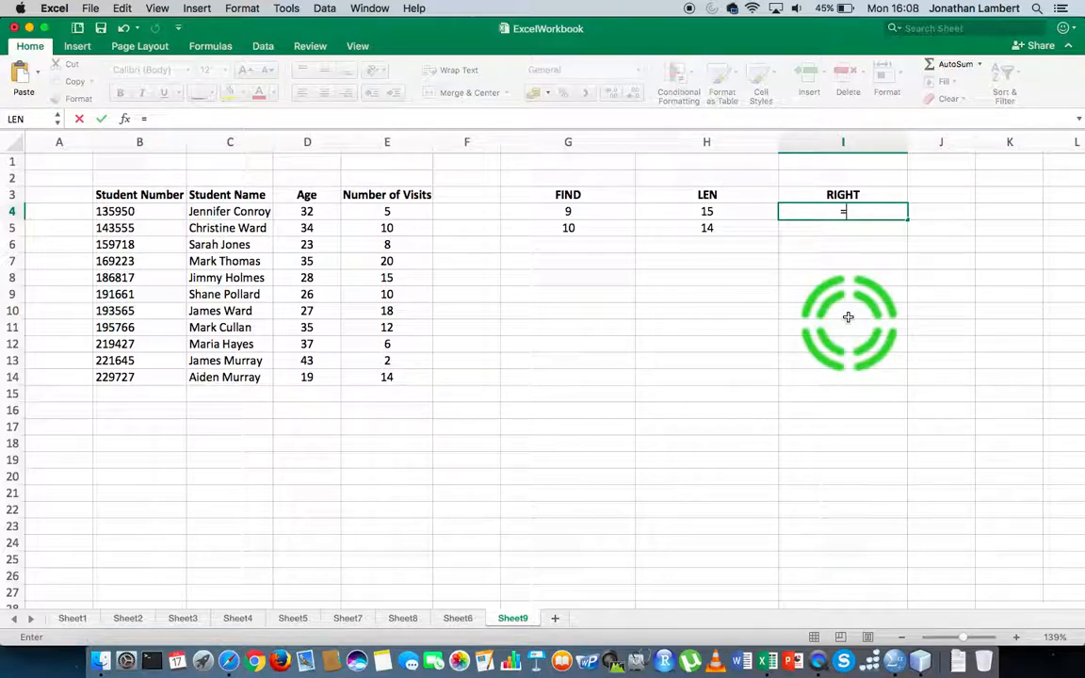
pyautogui.write('RIGHT(')
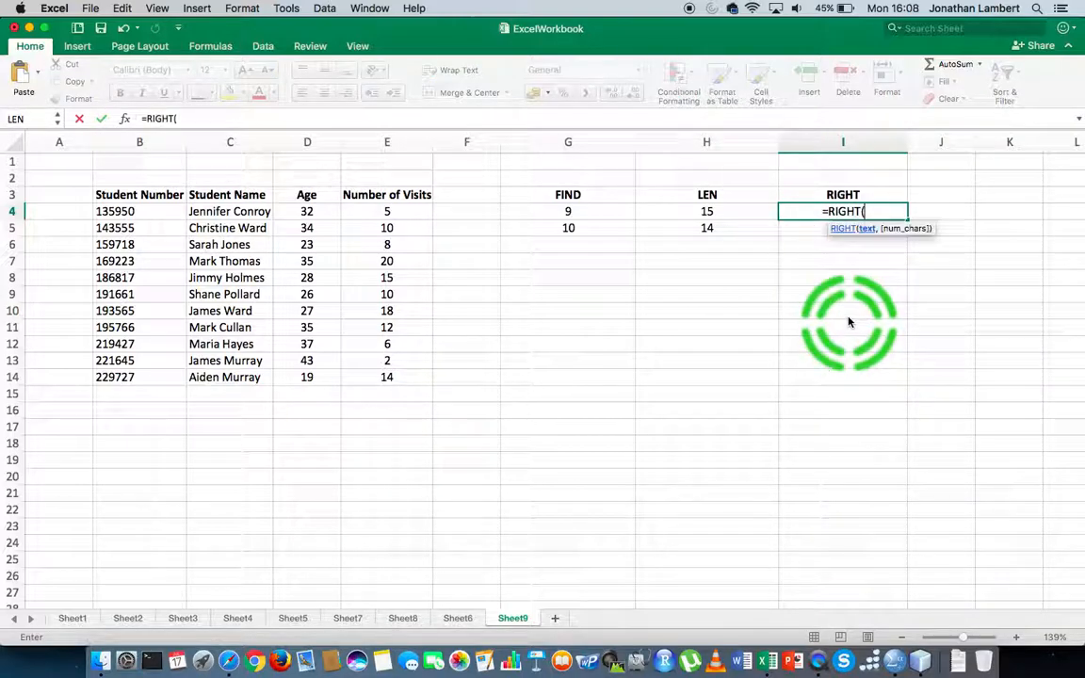
pyautogui.click(241, 216)
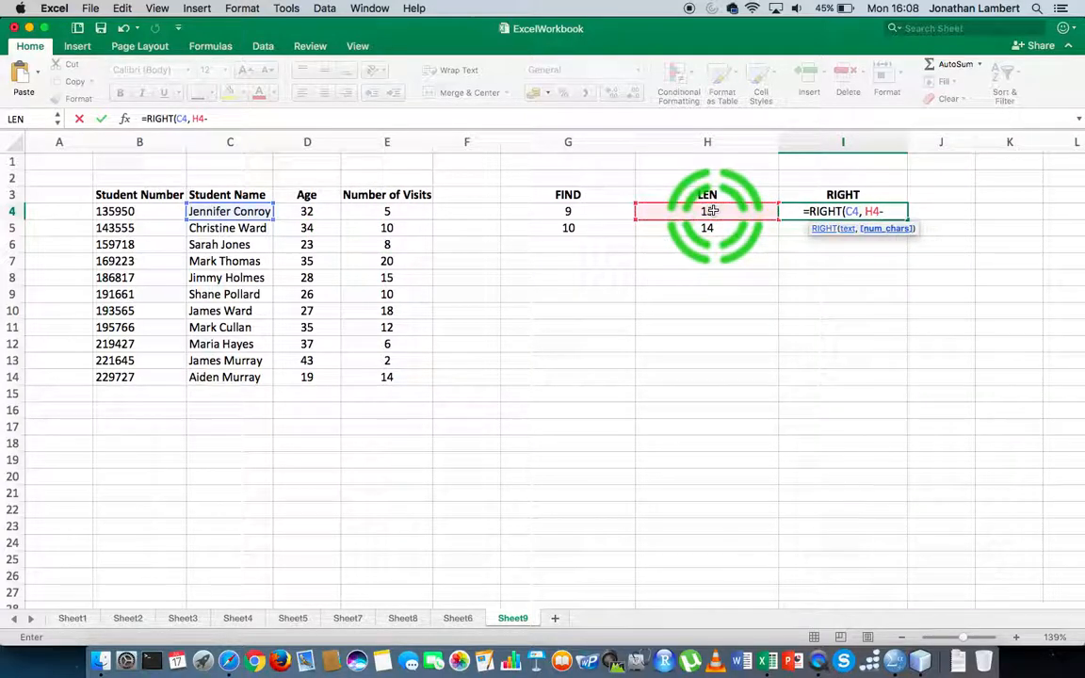
pyautogui.click(581, 210)
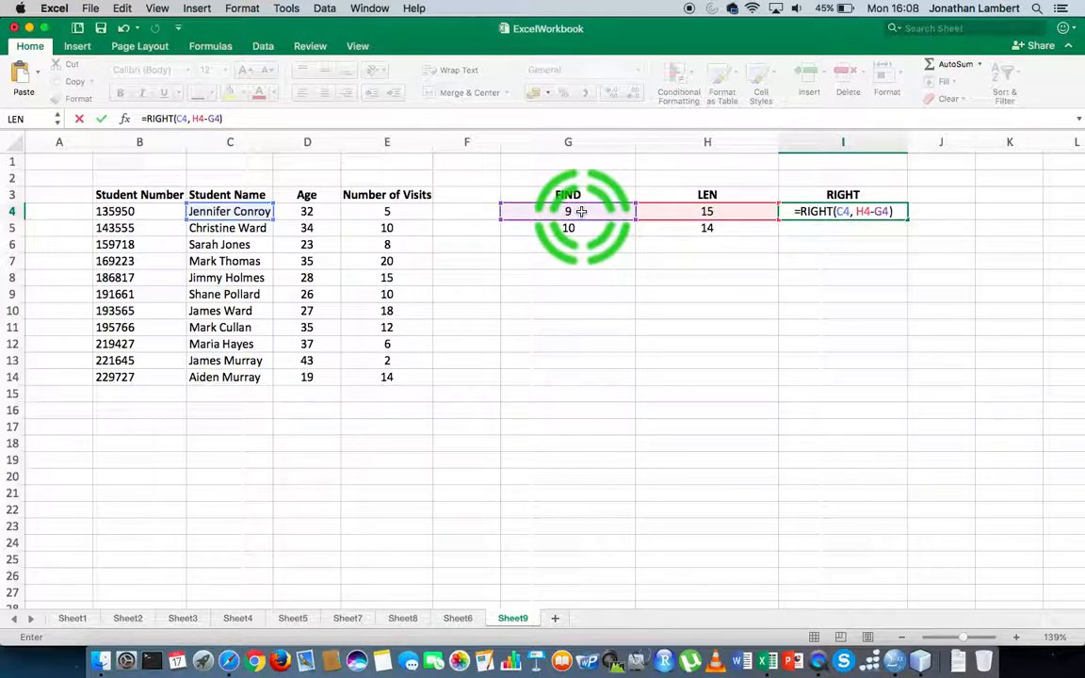
pyautogui.write(')')
pyautogui.press('Return')
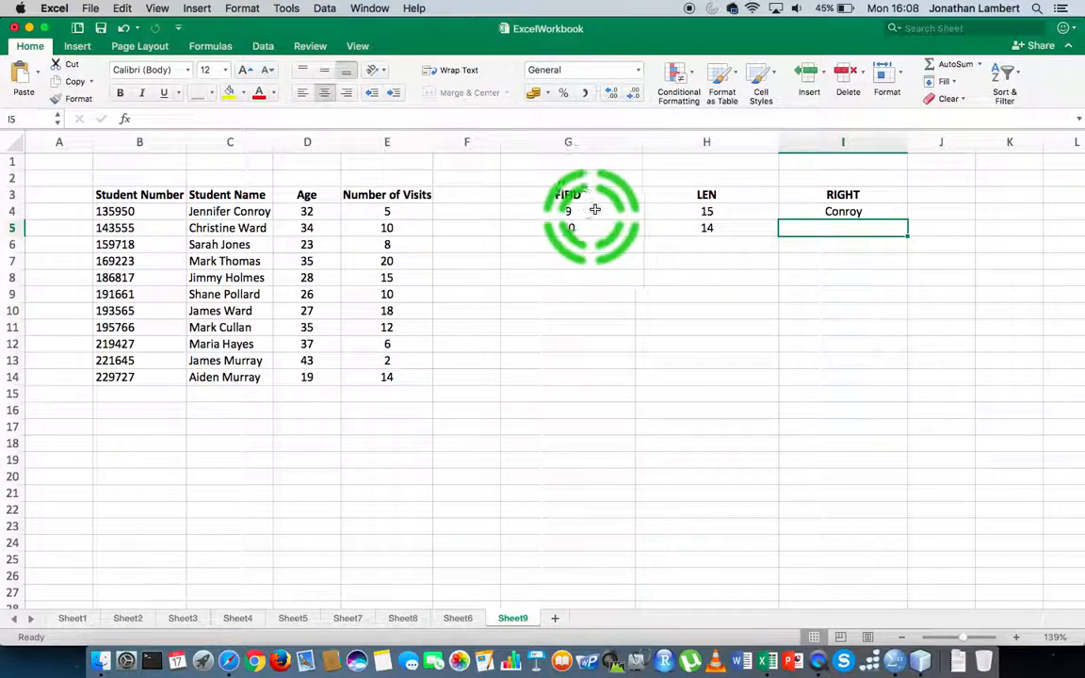
pyautogui.click(865, 209)
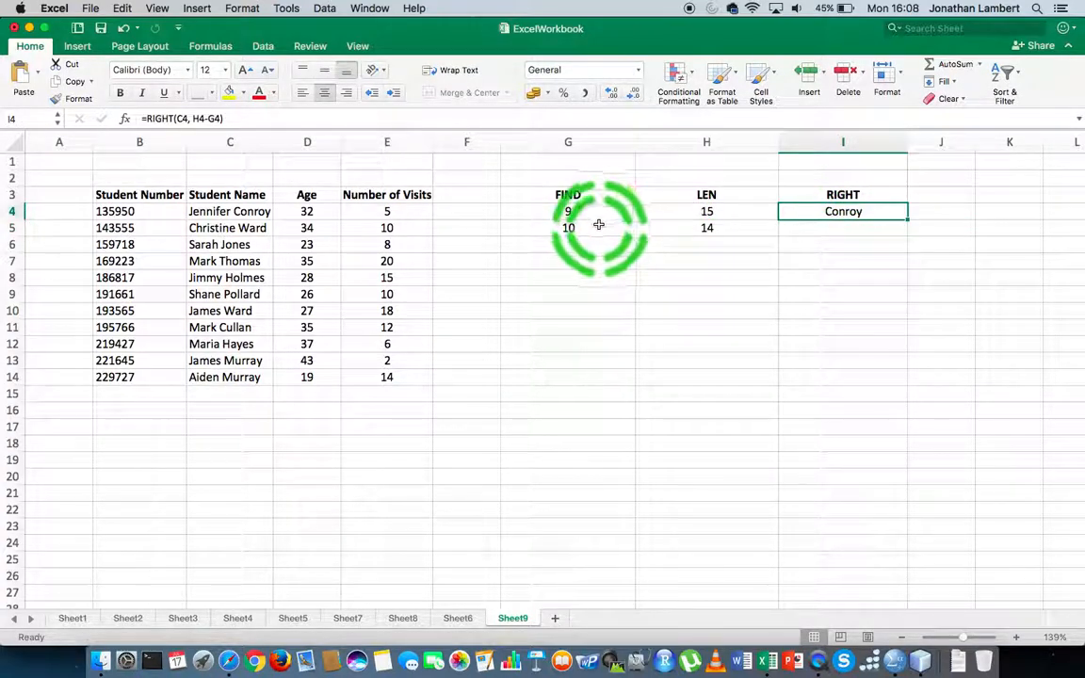
# Step: Fill the FIND formula from G5 and the LEN formula from H5 down to row 14
pyautogui.click(600, 228)
pyautogui.moveTo(636, 235); pyautogui.dragTo(635, 385)
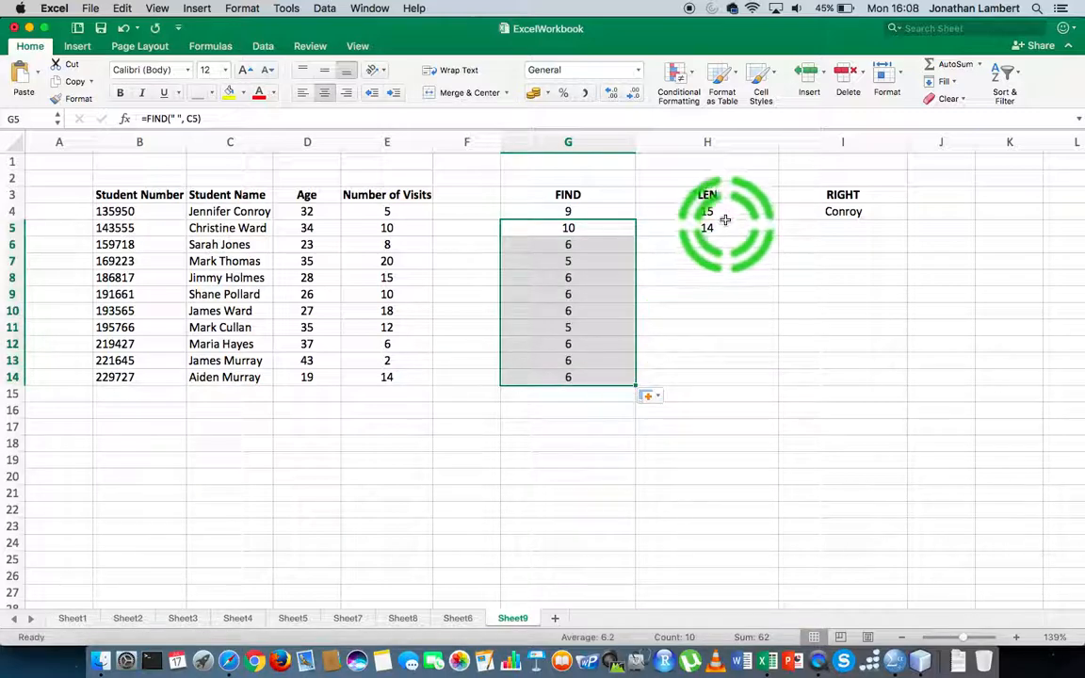
pyautogui.click(723, 224)
pyautogui.moveTo(776, 232); pyautogui.dragTo(768, 382)
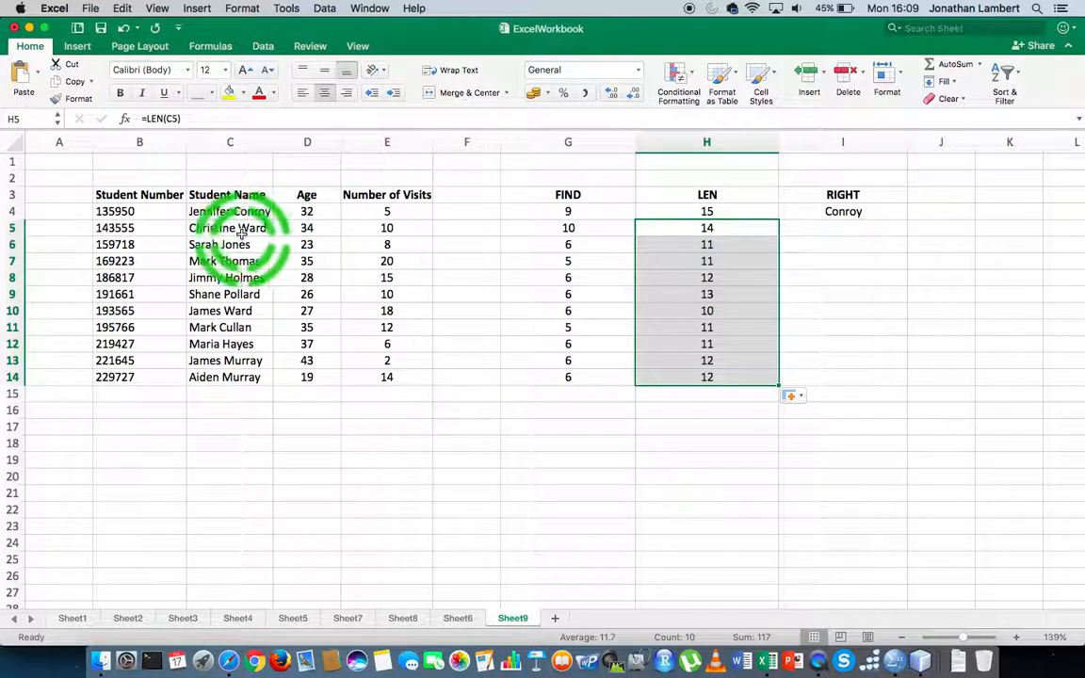
# Step: Fill the RIGHT formula from I4 down to I14 to extract the remaining students' surnames
pyautogui.click(823, 235)
pyautogui.click(838, 210)
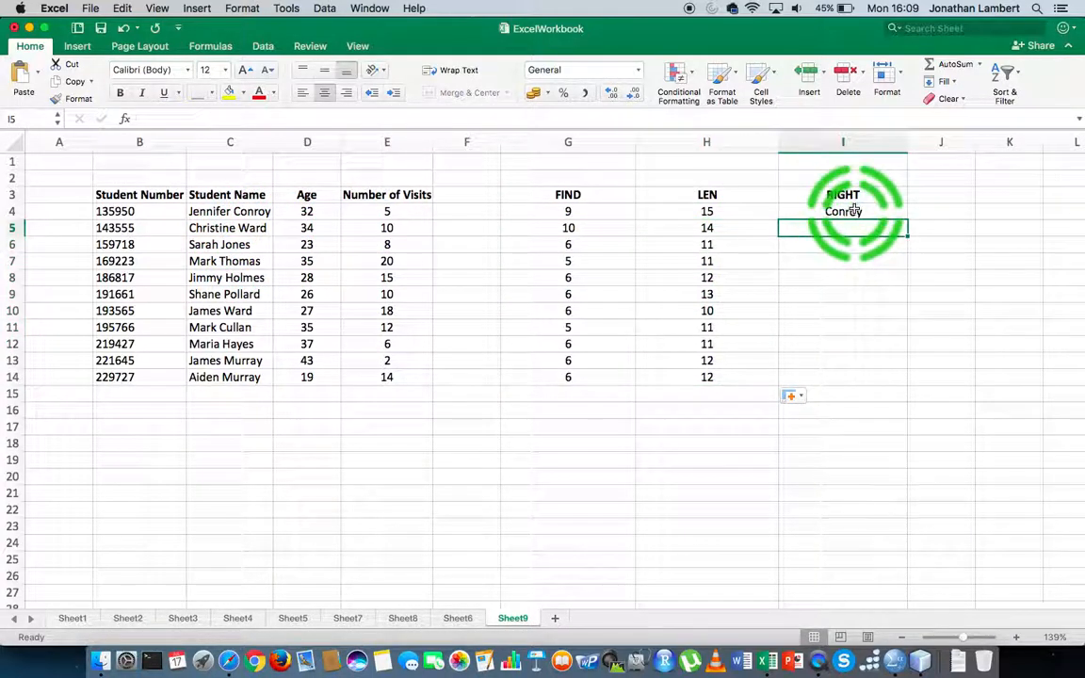
pyautogui.moveTo(905, 218); pyautogui.dragTo(871, 439)
pyautogui.click(871, 439)
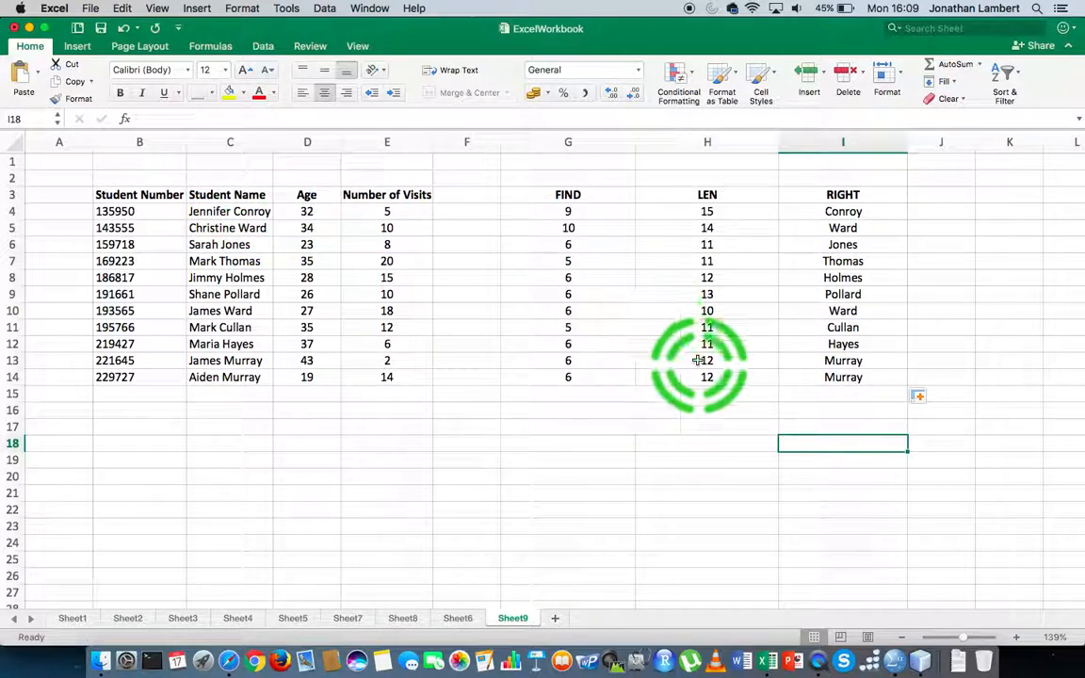
# Step: Review the cell references in the RIGHT formula in I4, leaving the formula as it is
pyautogui.click(861, 213)
pyautogui.doubleClick(860, 213)
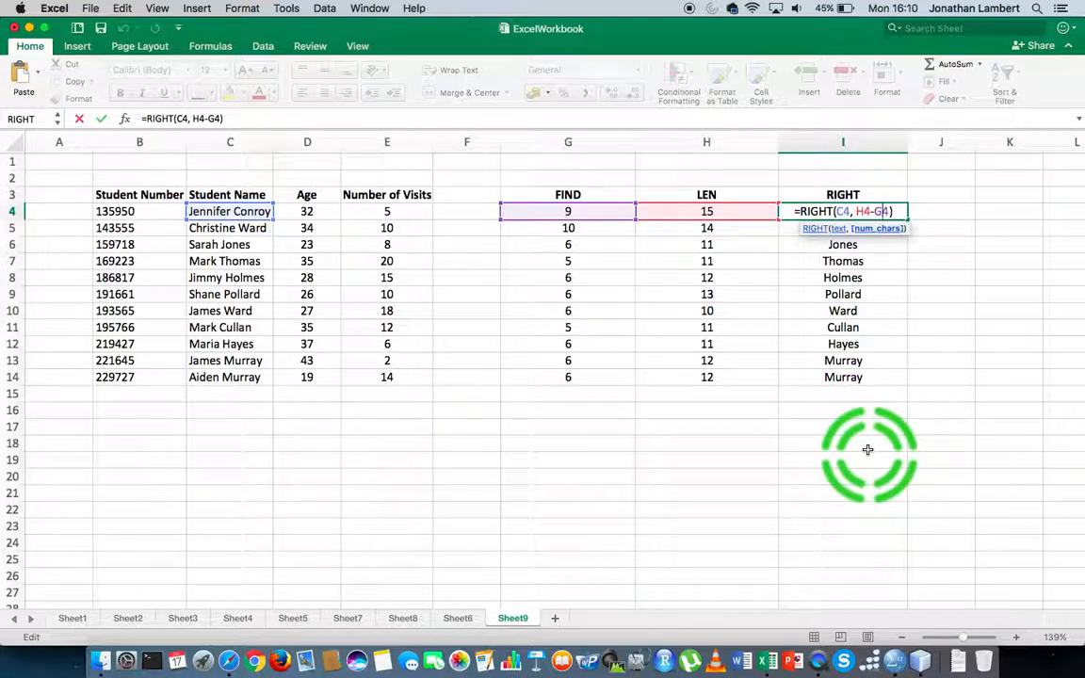
pyautogui.press('Return')
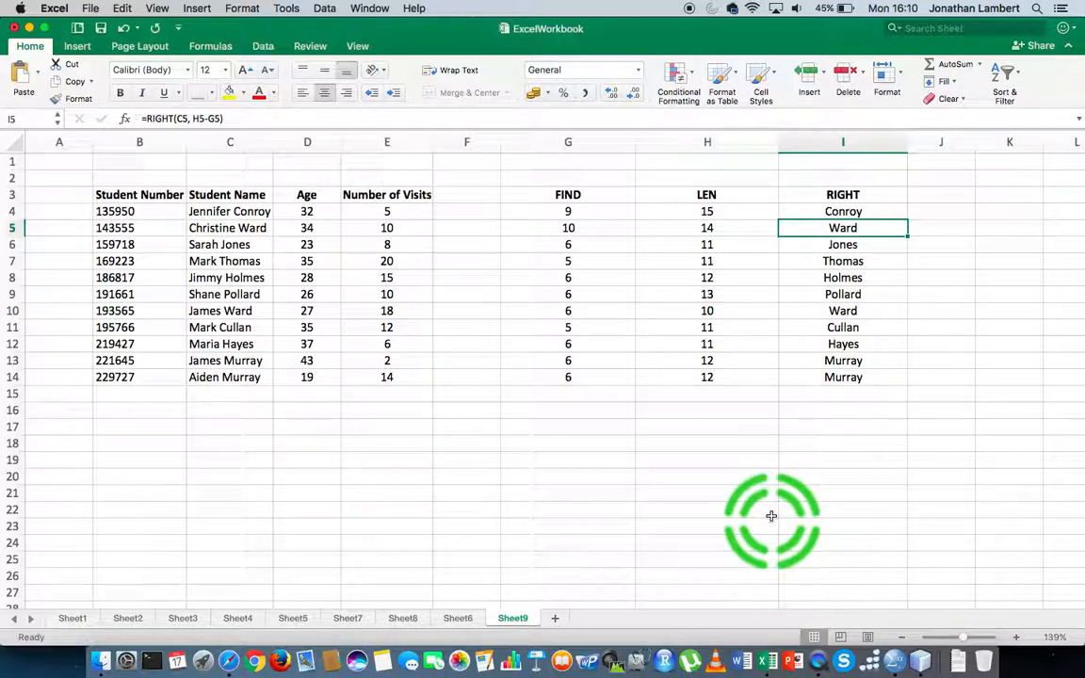
pyautogui.rightClick(820, 662)
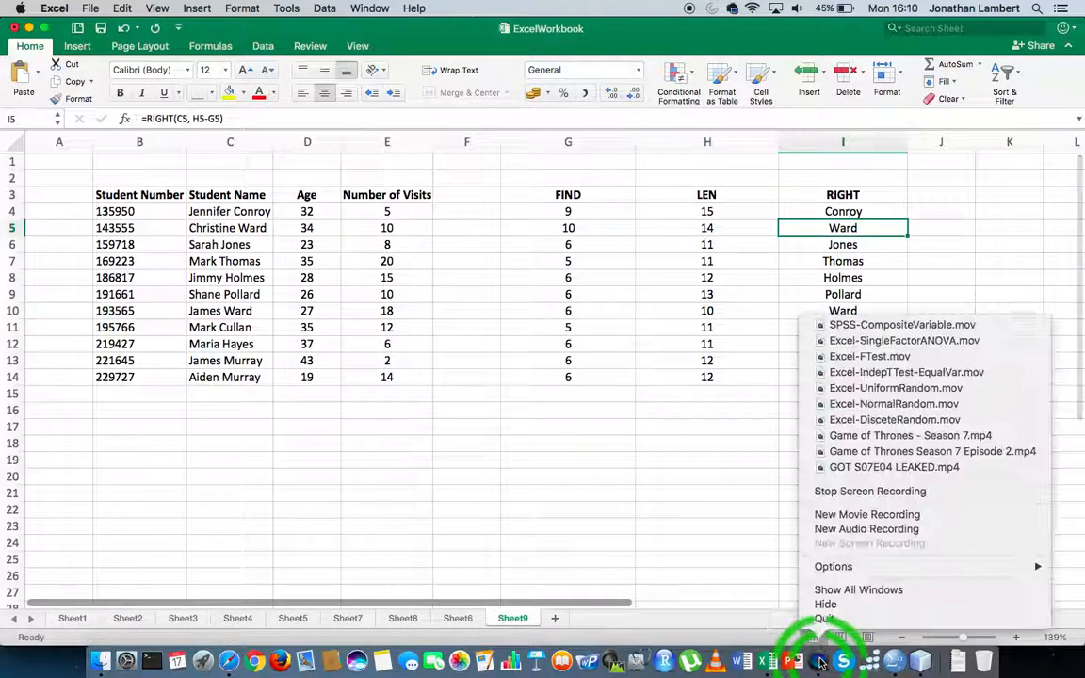